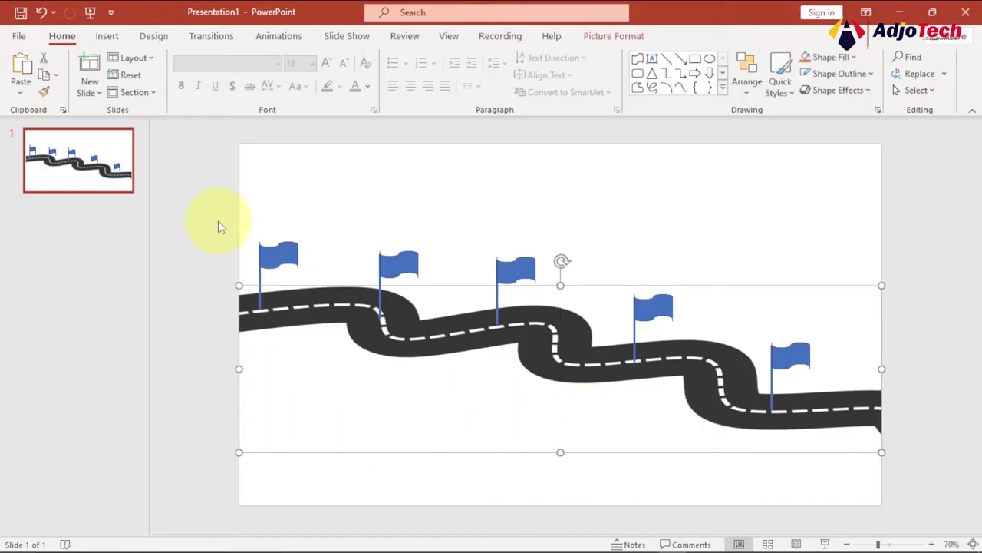
- Add a new second slide after slide 1
left_click(218, 223)
right_click(72, 223)
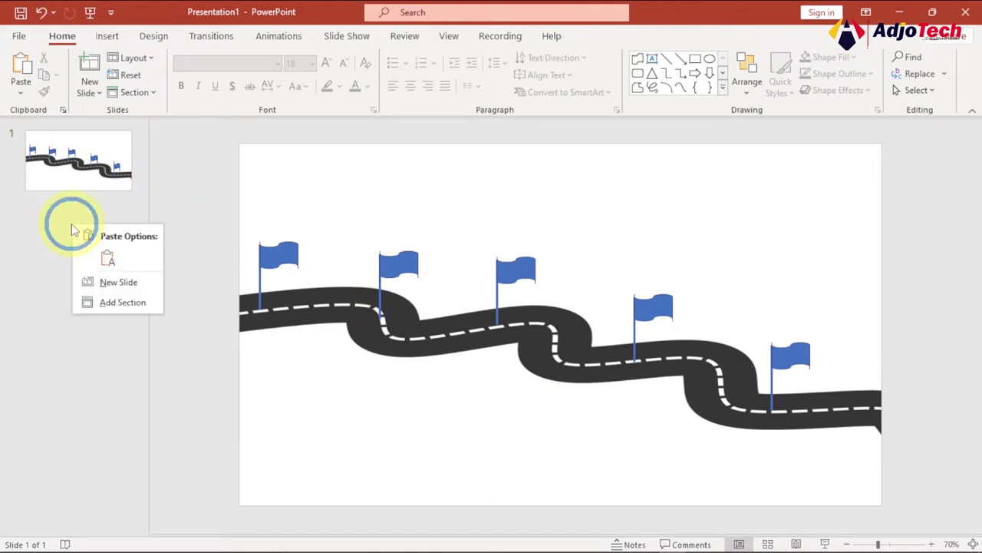
left_click(115, 281)
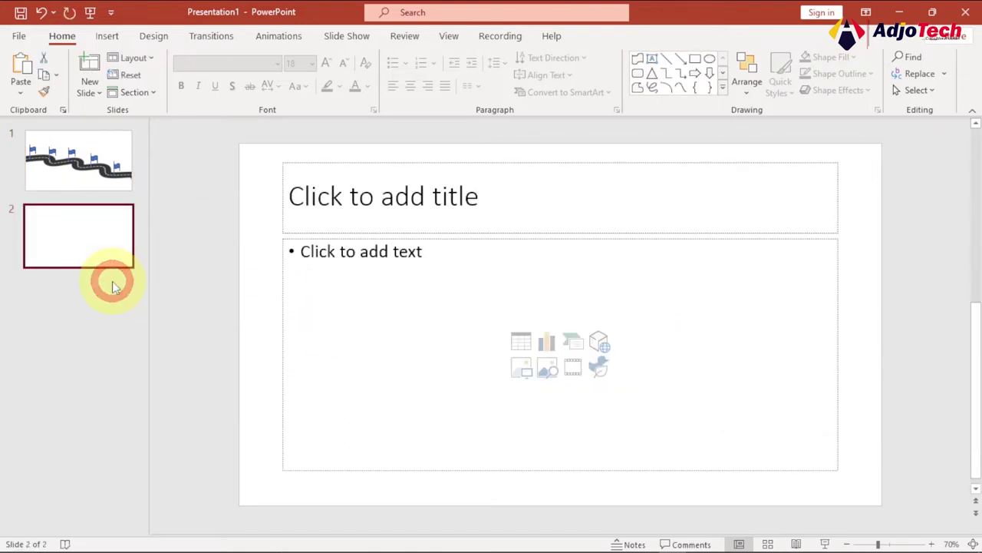
- Delete the title and text placeholders so slide 2 is blank
left_click(426, 295)
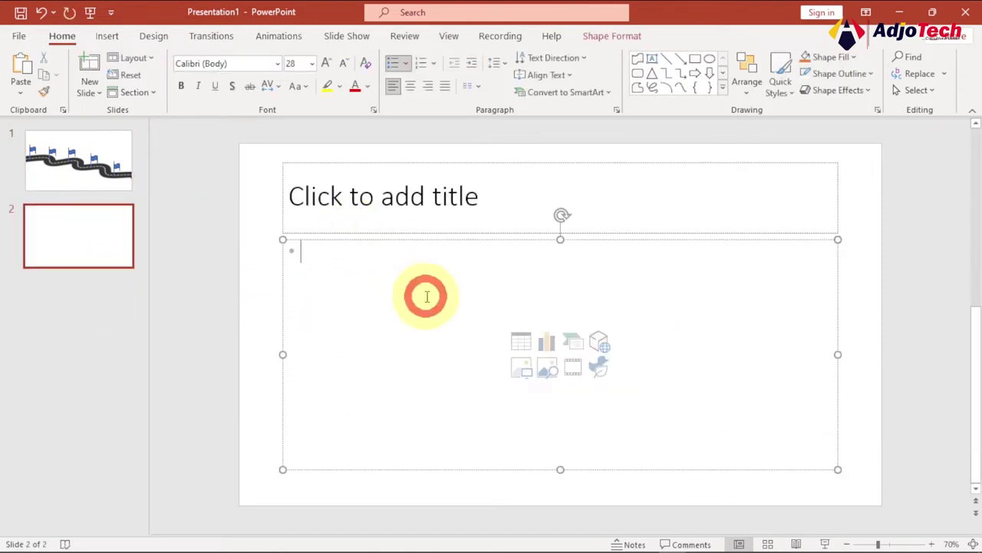
left_click(404, 162)
key("Delete")
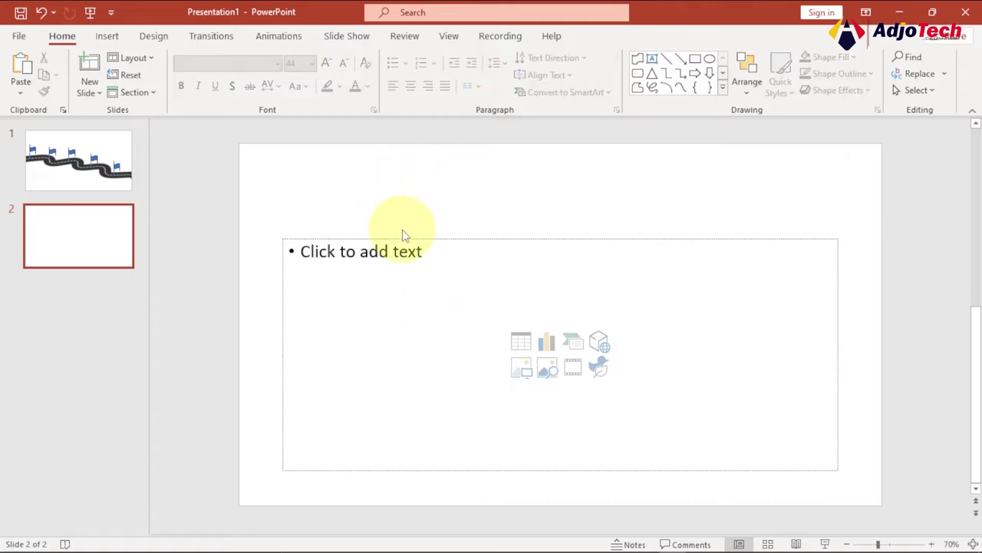
left_click(402, 235)
key("Delete")
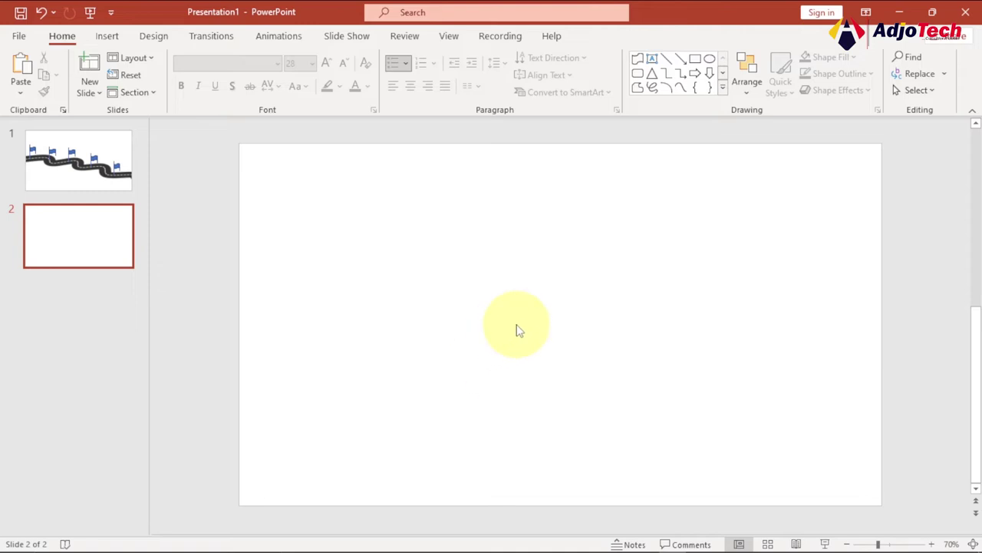
left_click(106, 39)
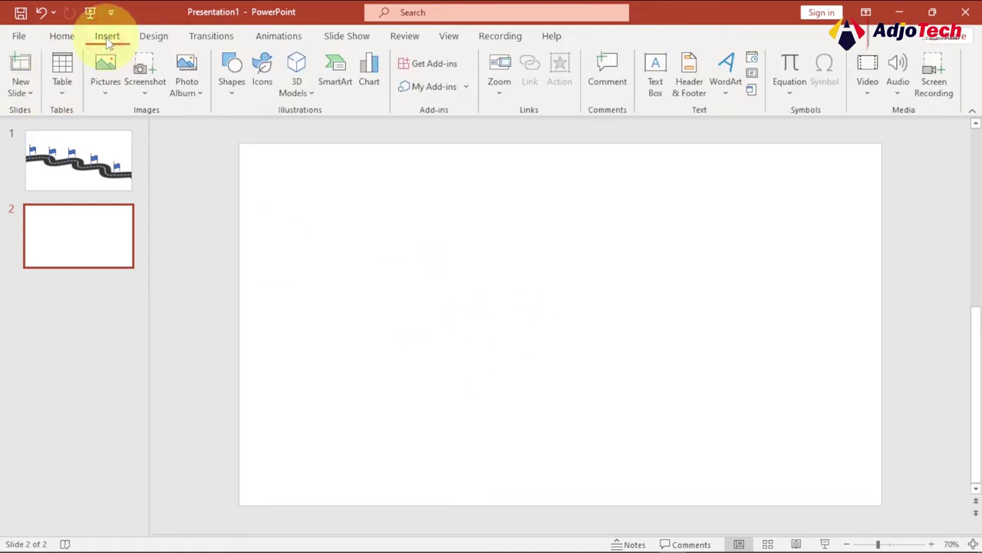
- Draw a winding Curve shape with several bends from the slide's left edge to its right edge
left_click(233, 90)
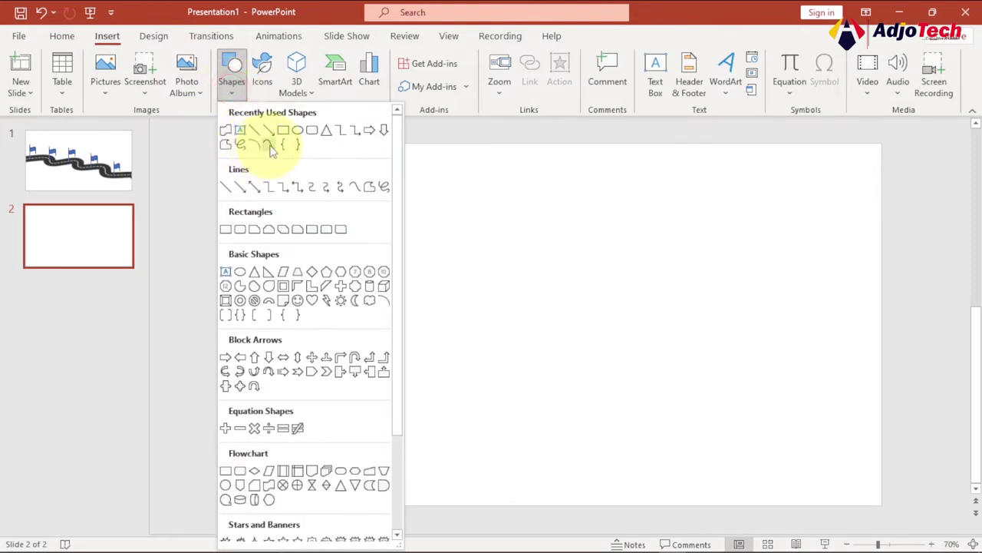
left_click(270, 145)
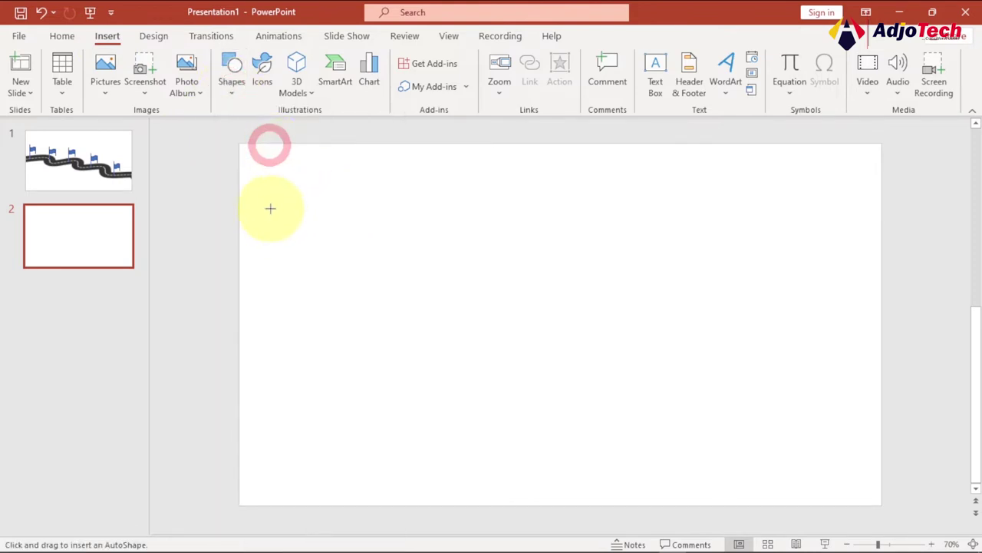
left_click_drag(241, 211, 373, 233)
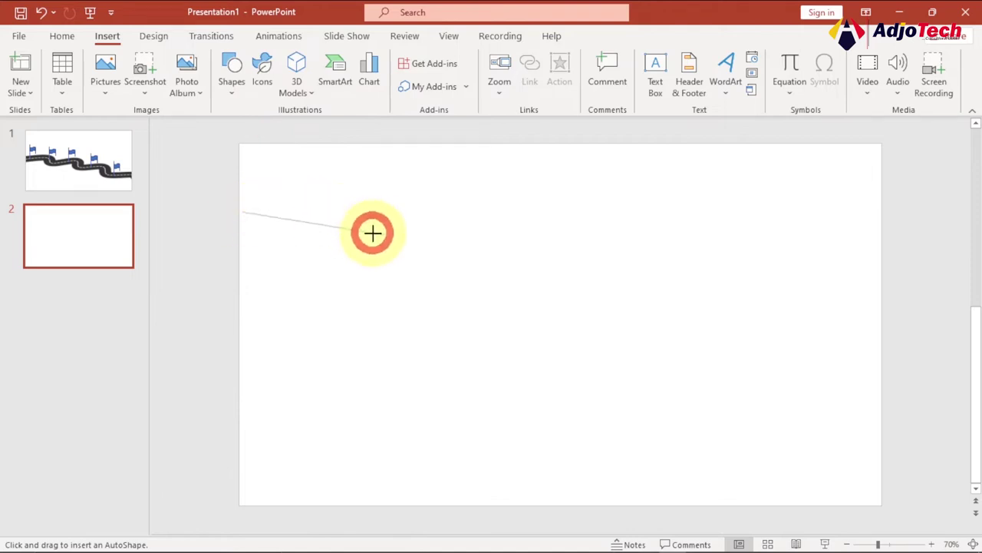
left_click(368, 305)
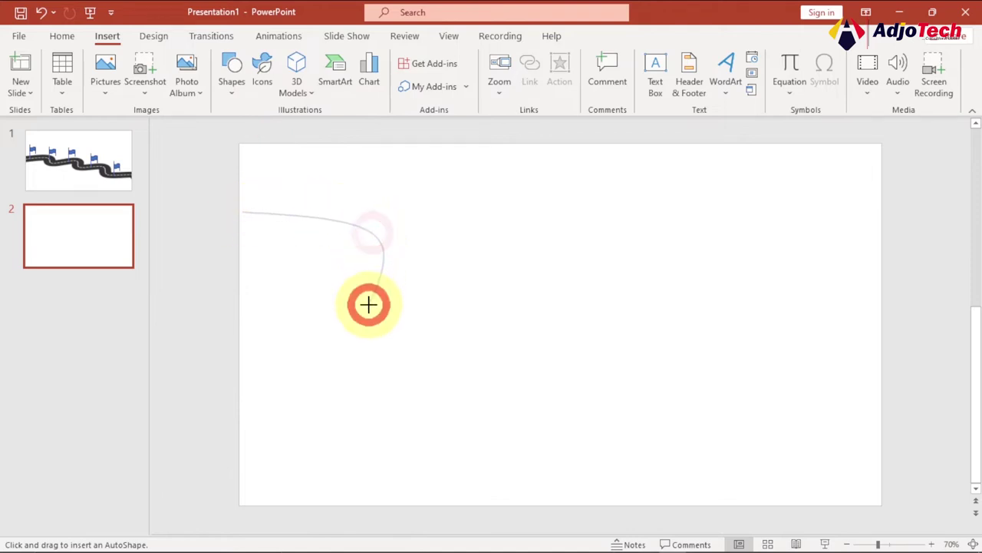
left_click(518, 298)
left_click(557, 367)
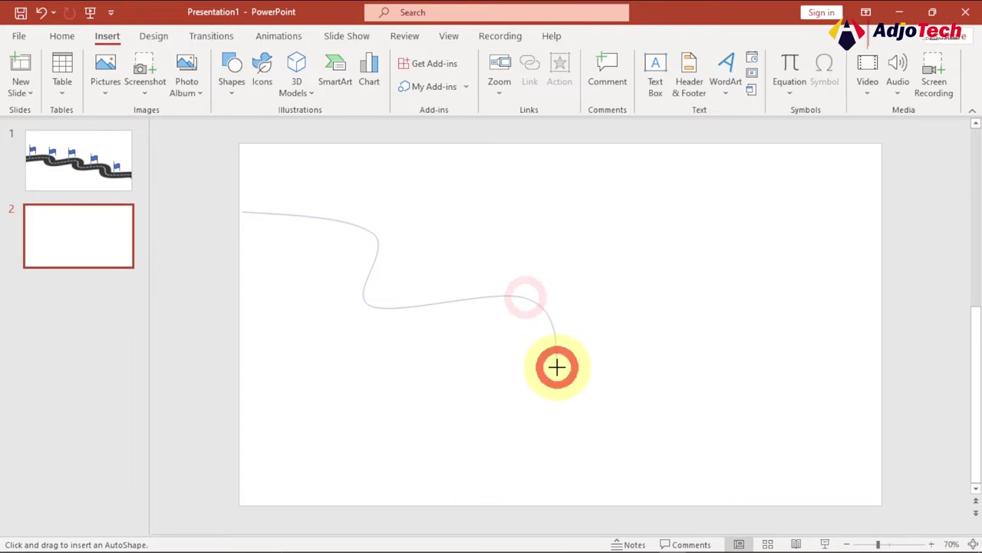
left_click(674, 343)
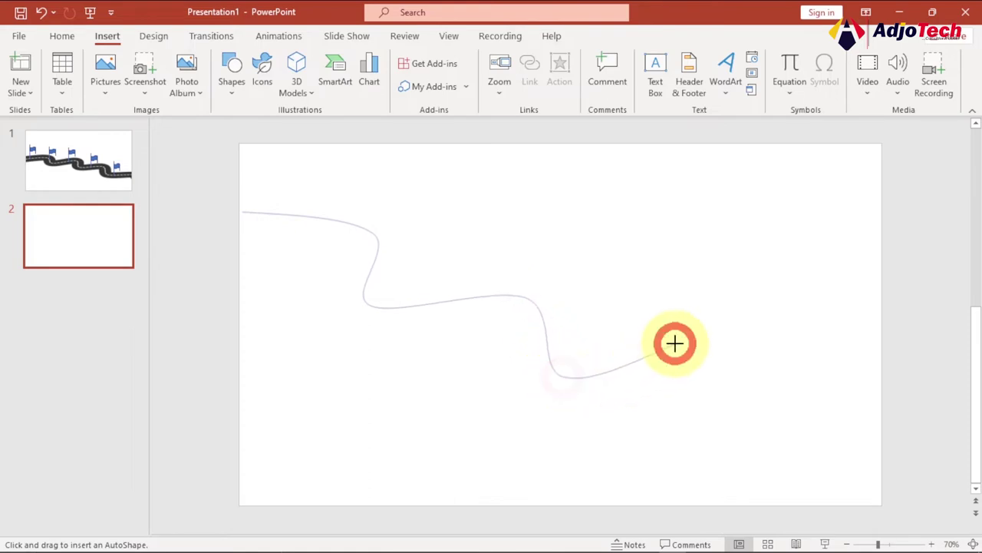
left_click(746, 417)
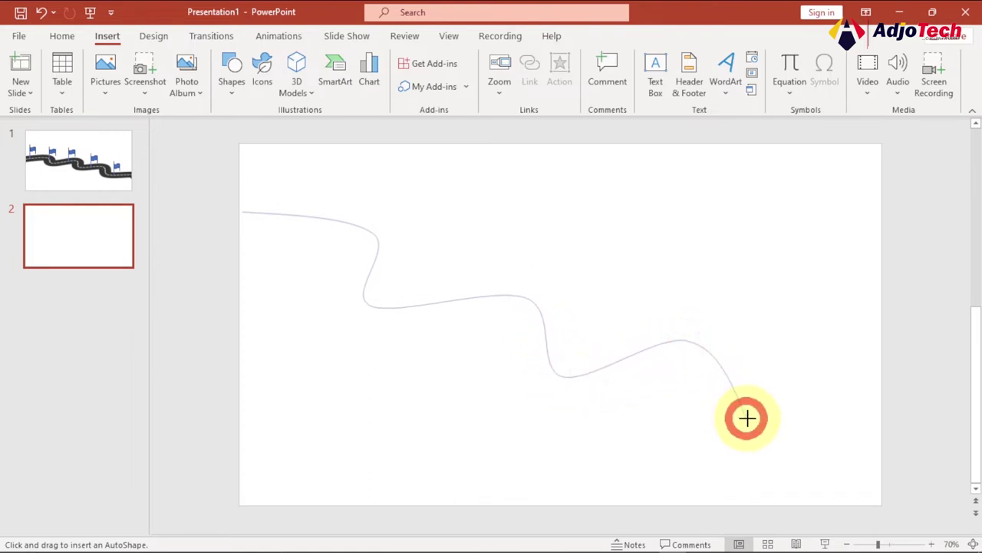
left_click(841, 381)
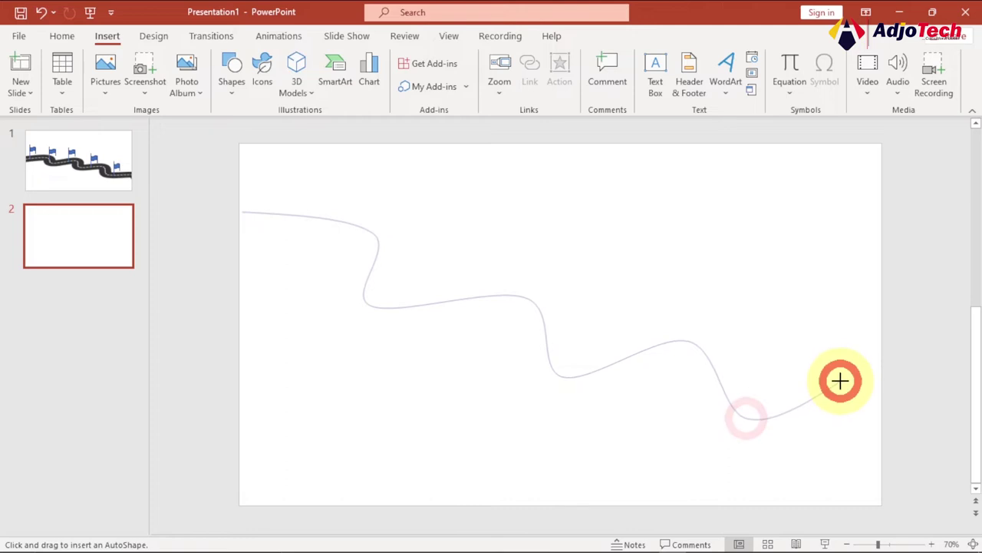
double_click(880, 416)
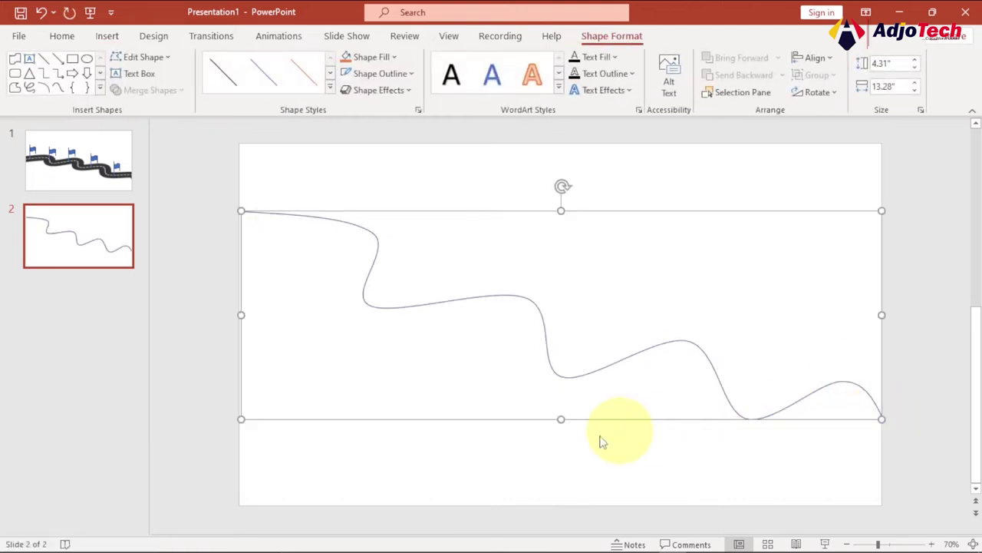
- Set the wavy curve's outline colour to Black, Text 1
left_click(513, 467)
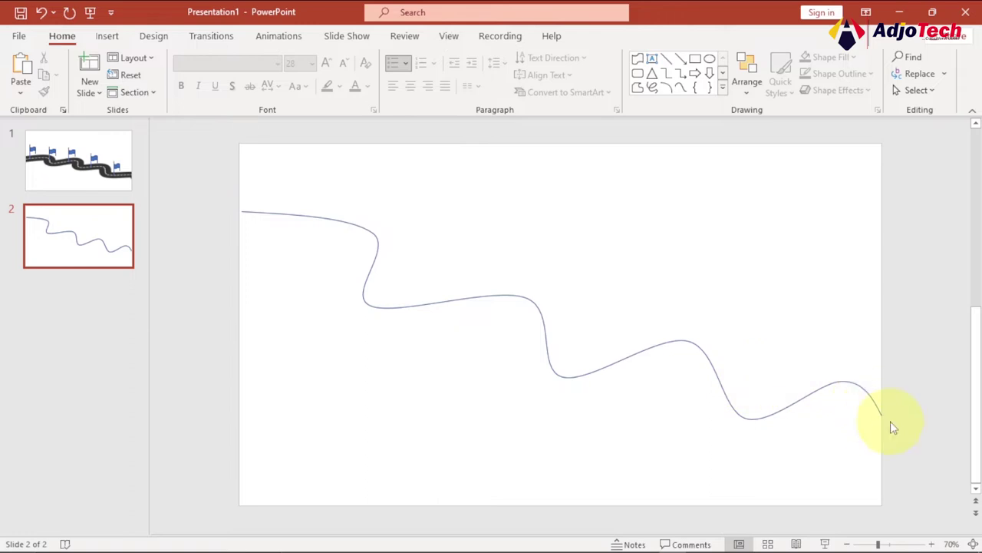
left_click(524, 299)
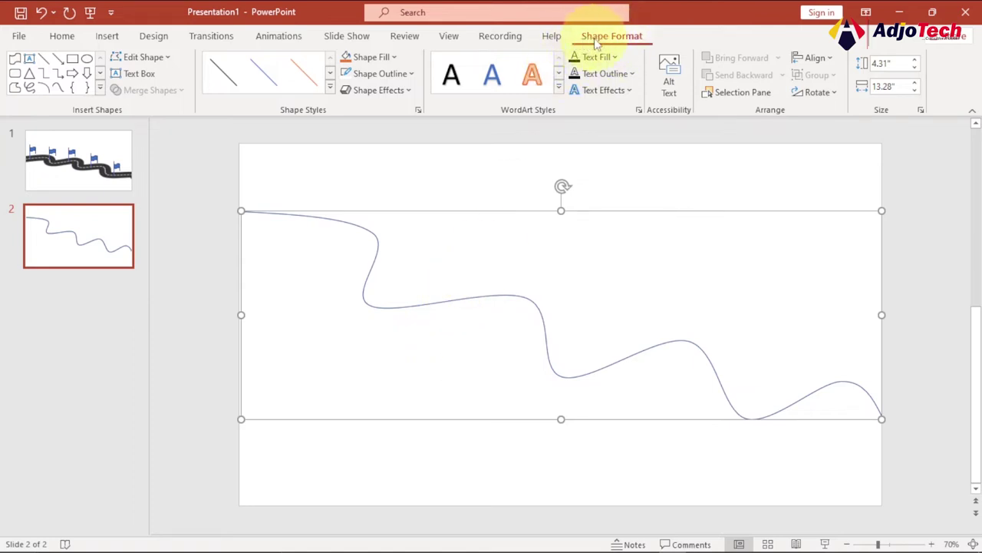
left_click(411, 73)
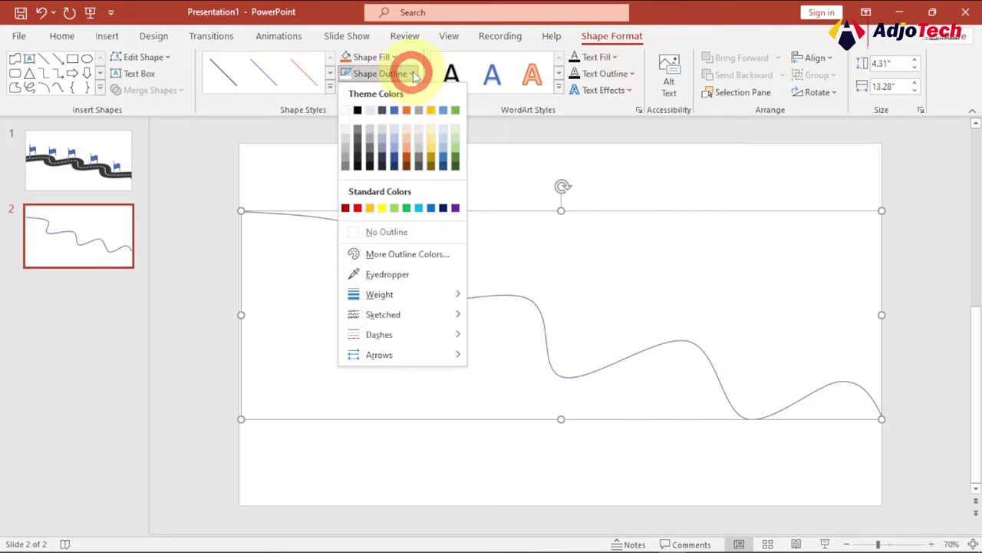
left_click(358, 111)
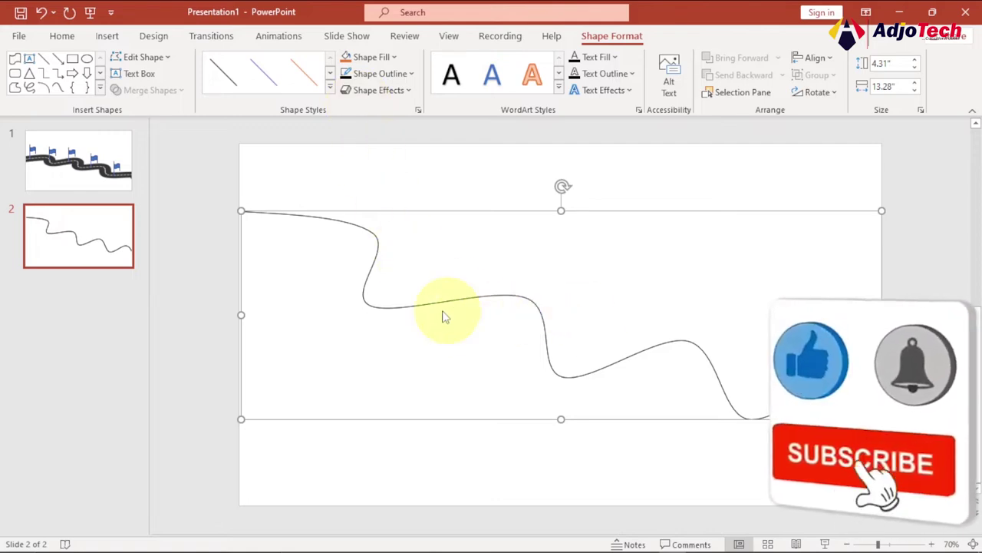
- Set the curve's line width to 100 pt in the Format Shape pane
right_click(499, 295)
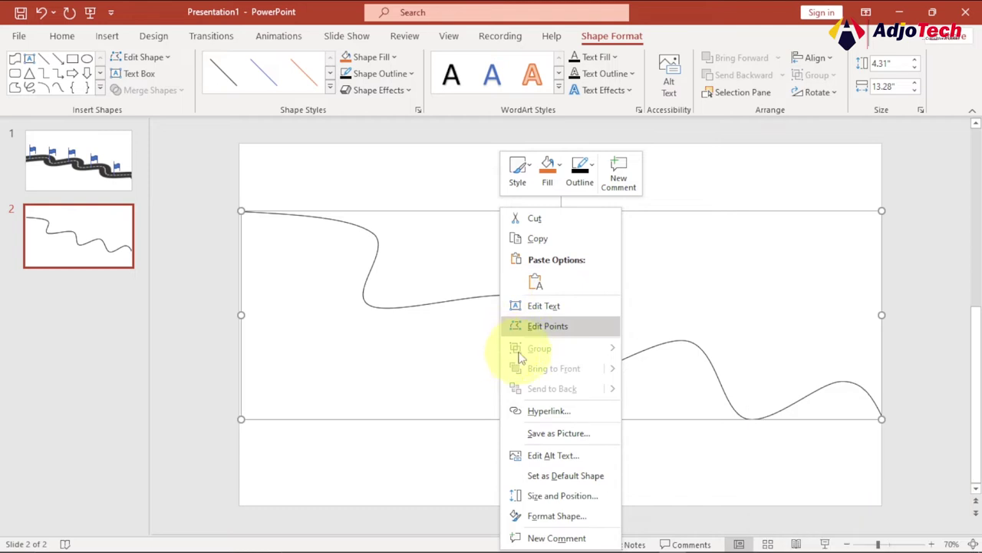
left_click(548, 522)
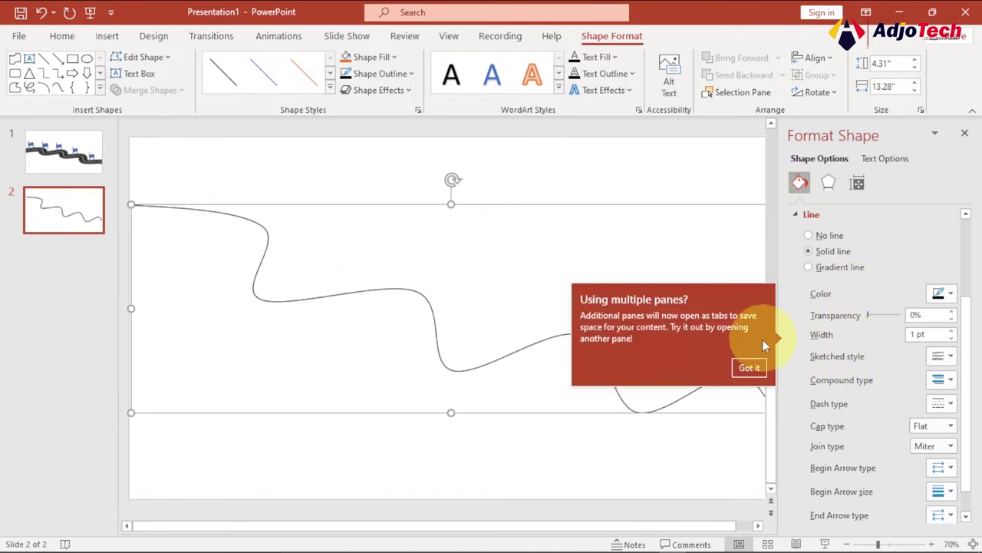
left_click(751, 367)
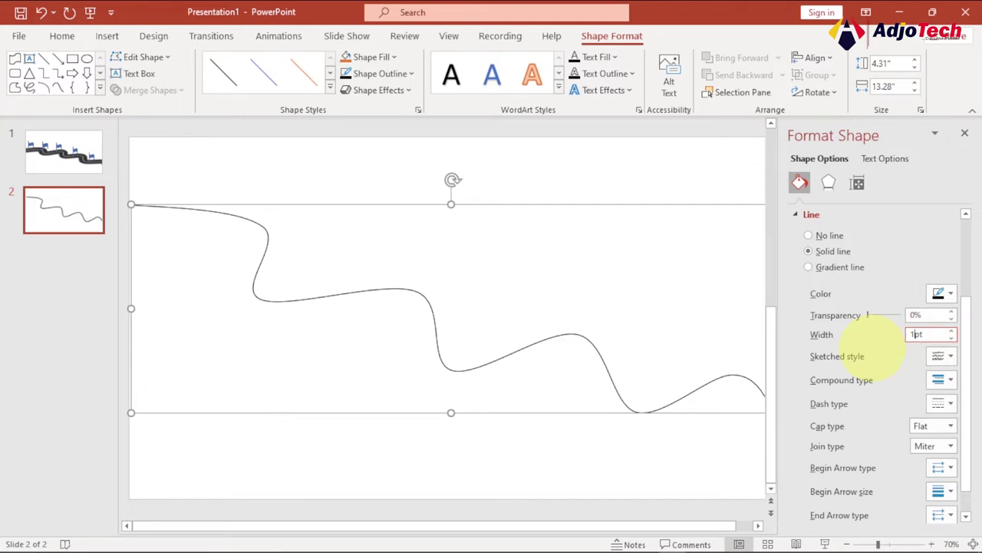
type("00")
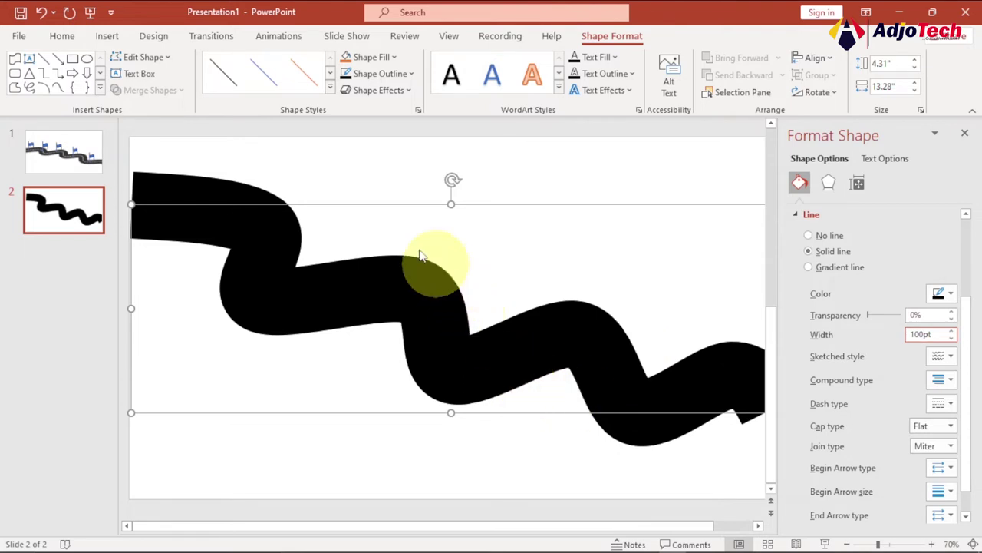
- Compare with slide 1's finished road, then reselect the thick black curve on slide 2
left_click(58, 149)
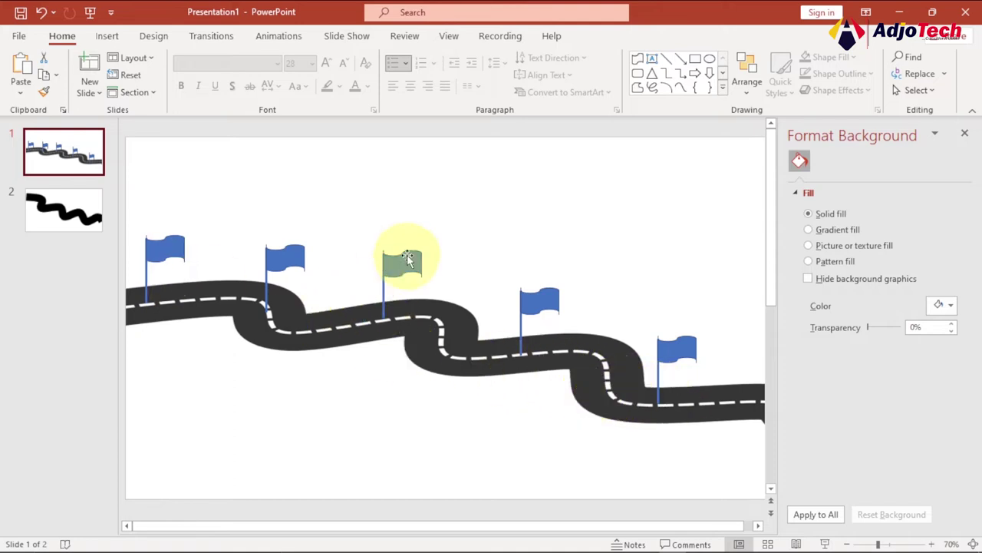
left_click(59, 208)
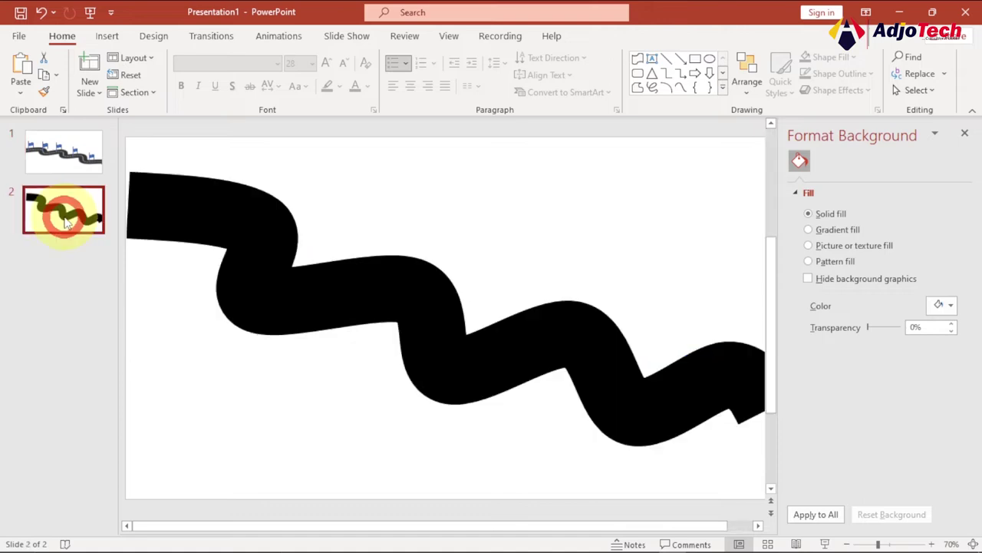
left_click(32, 150)
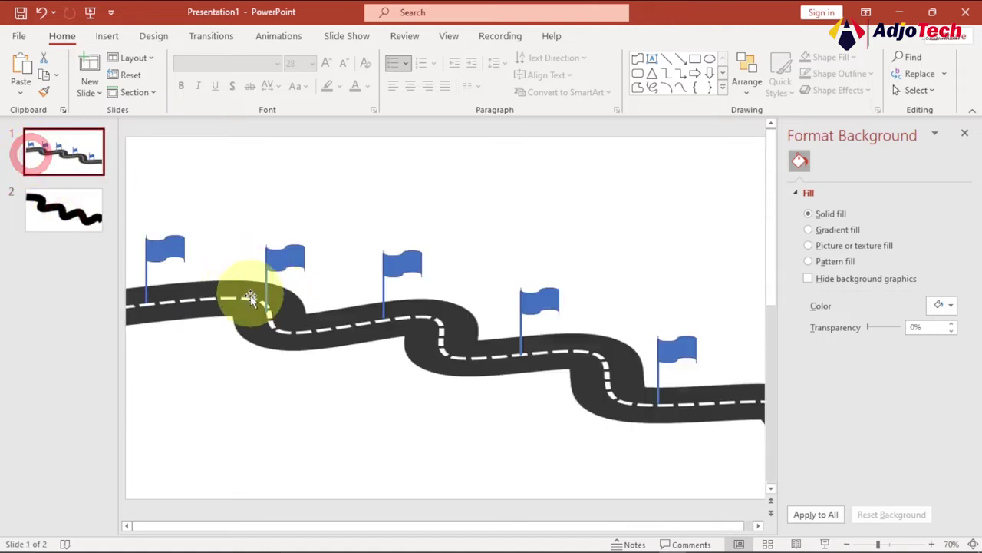
left_click(60, 206)
left_click(256, 236)
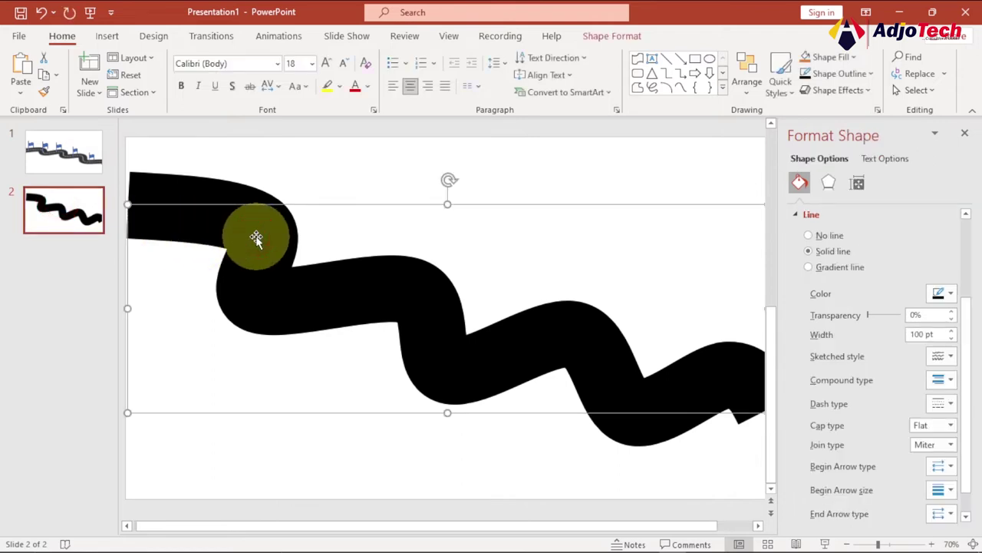
- Duplicate the wavy line and place the copy over the original
right_click(257, 237)
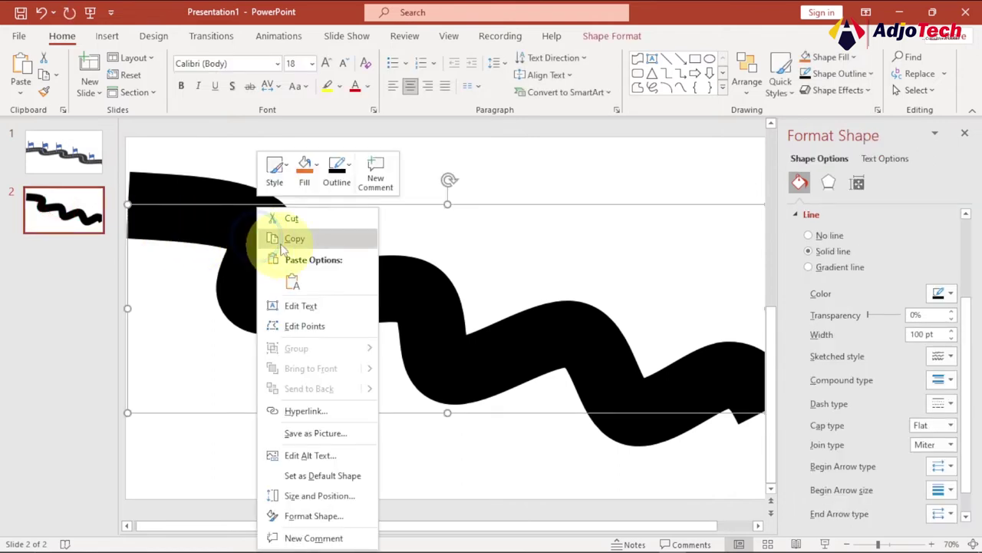
left_click(289, 238)
right_click(257, 235)
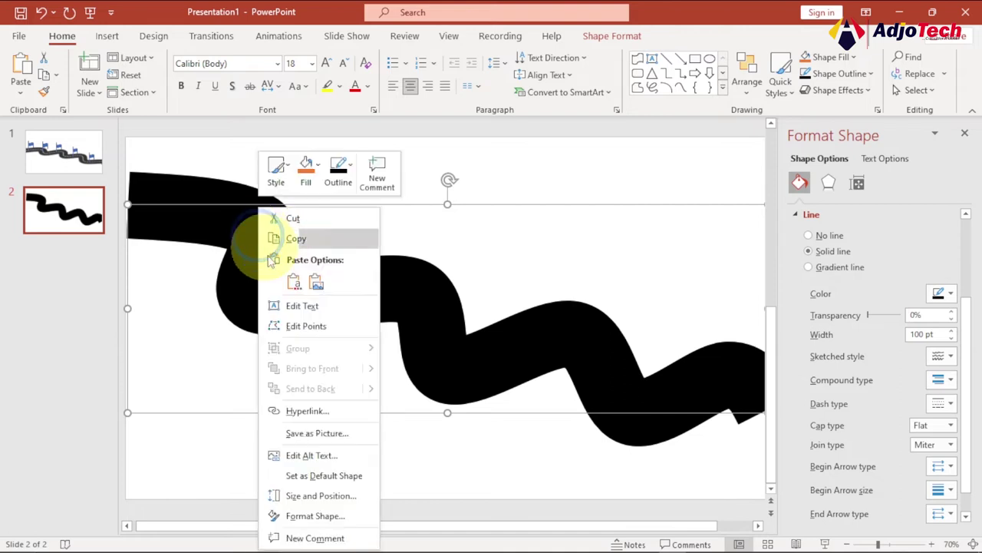
left_click(294, 284)
mouse_move(294, 288)
left_mouse_down()
mouse_move(289, 301)
mouse_move(296, 246)
mouse_move(298, 257)
left_mouse_up()
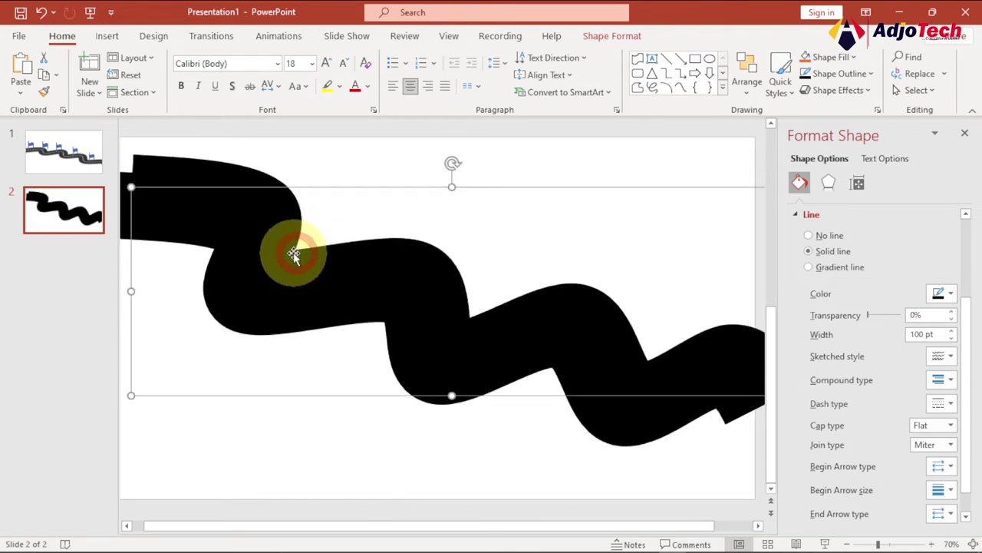
- Make the copy a white 7 pt line centred on the black road
left_click(599, 38)
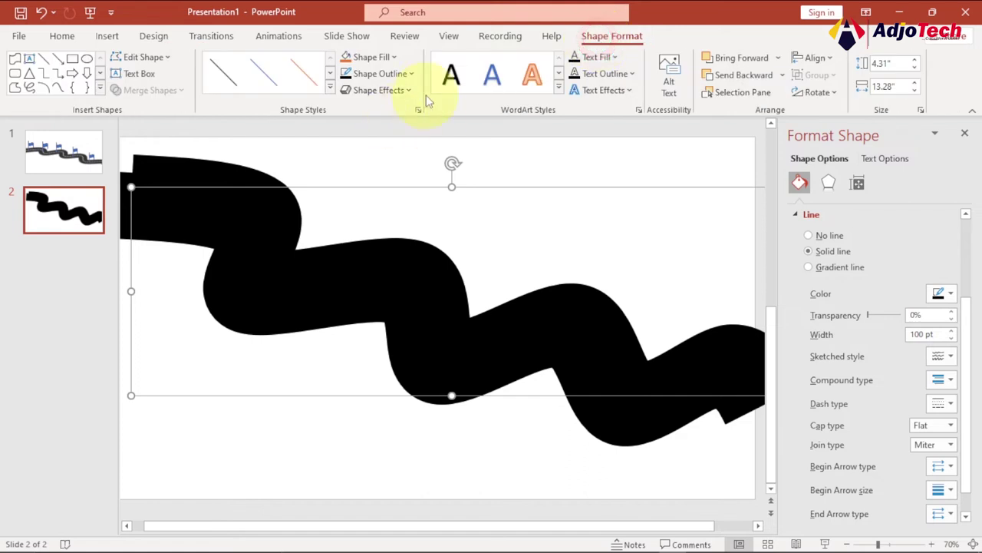
left_click(411, 74)
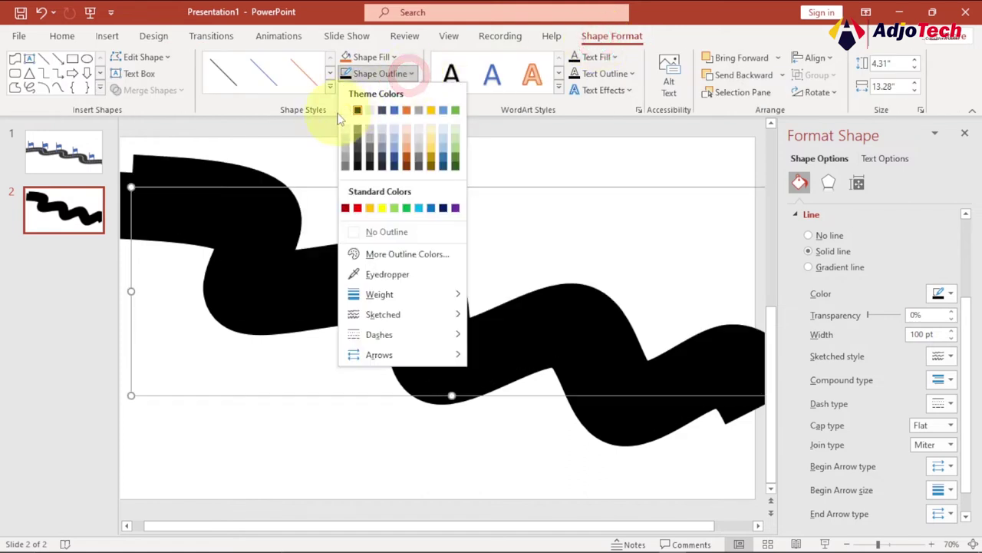
left_click(347, 113)
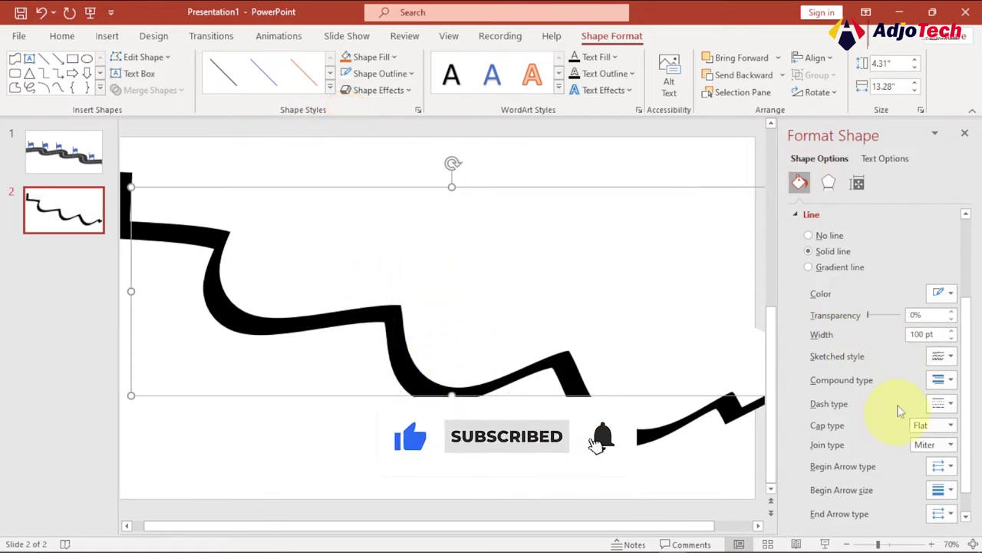
left_click(910, 334)
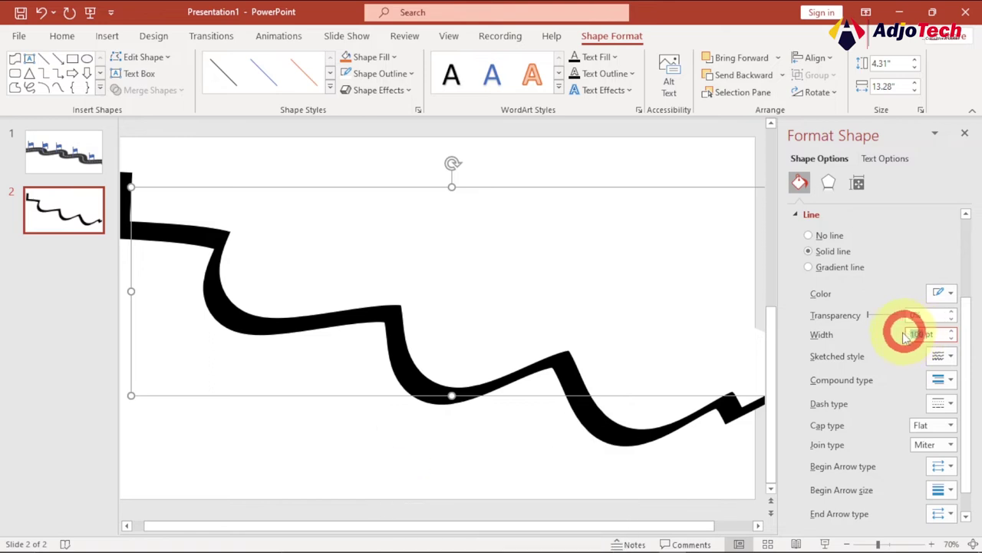
type("7")
key("Return")
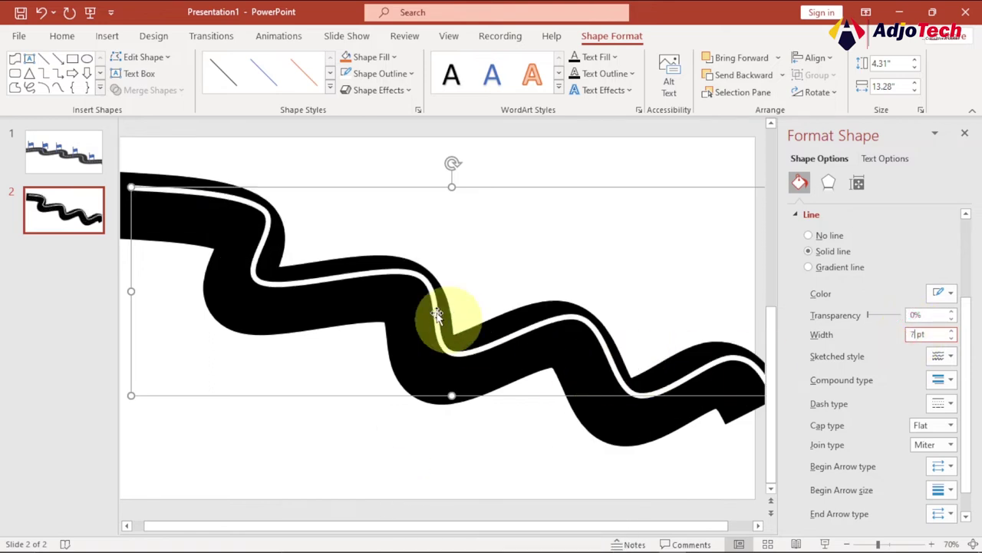
left_click_drag(424, 284, 436, 274)
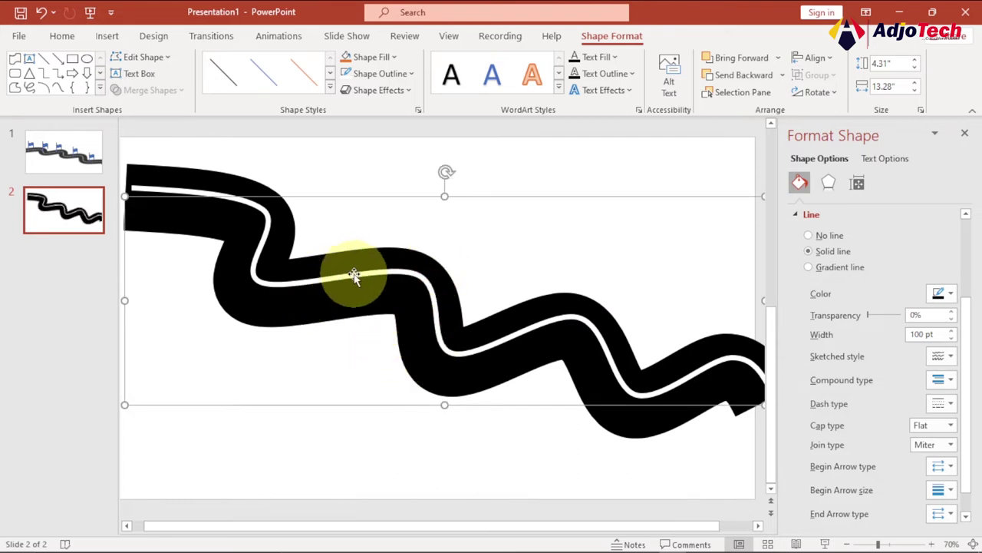
left_click_drag(353, 276, 349, 278)
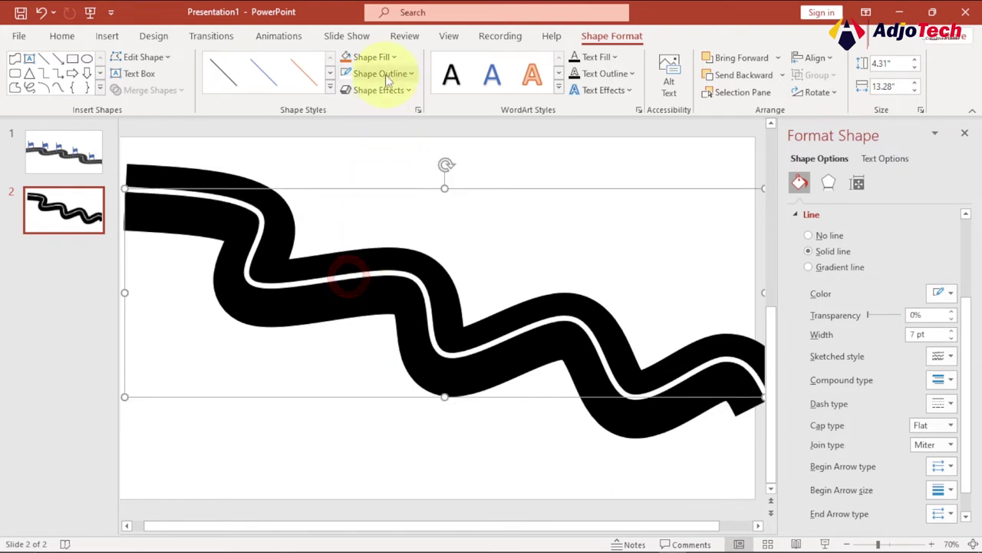
- Give the white centre line a Square Dot dash and nudge the road to centre it
left_click(413, 75)
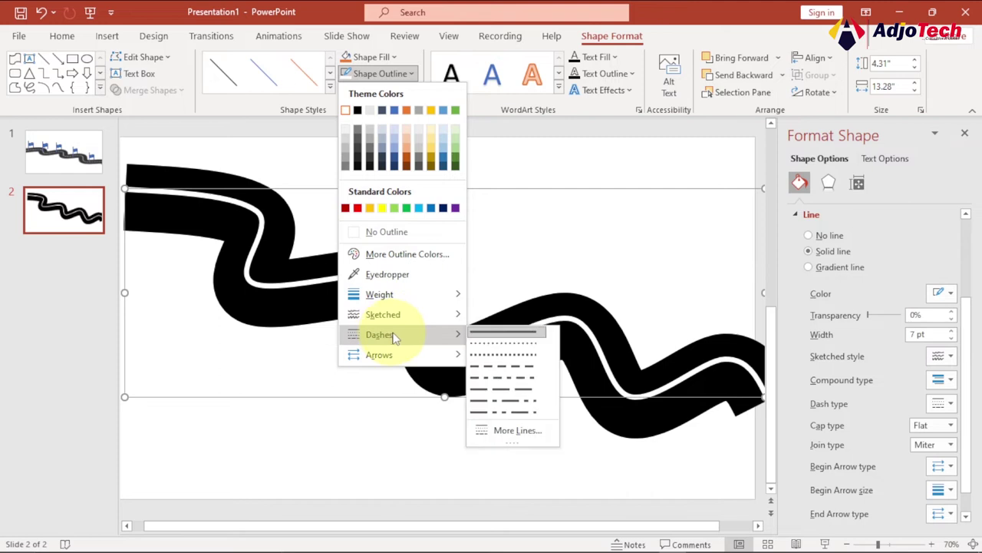
mouse_move(380, 335)
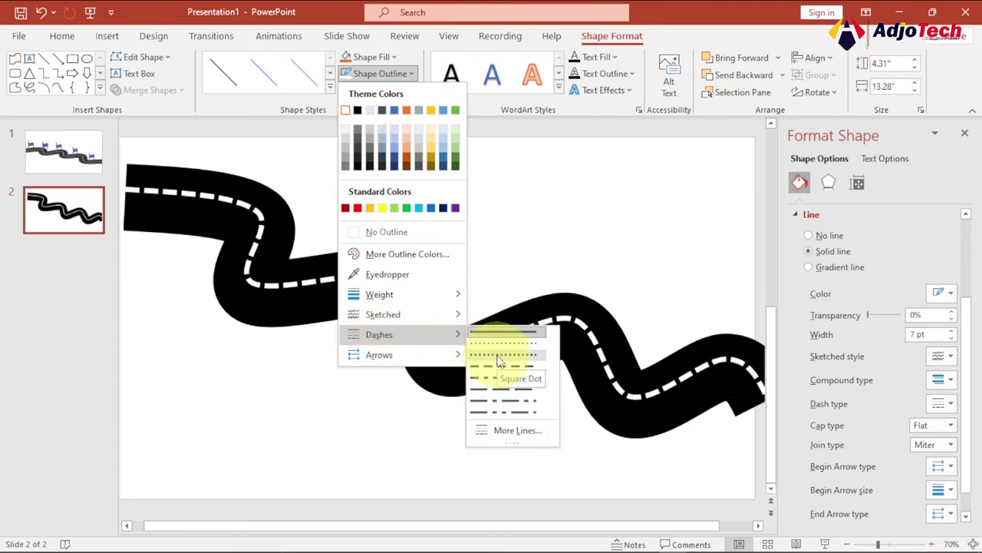
left_click(499, 358)
left_click(393, 277)
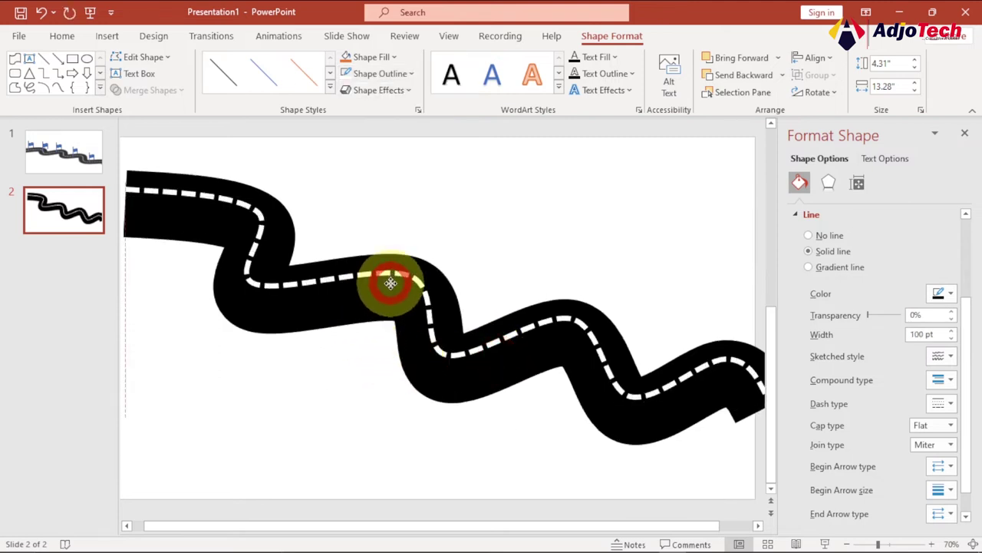
left_click_drag(393, 278, 397, 275)
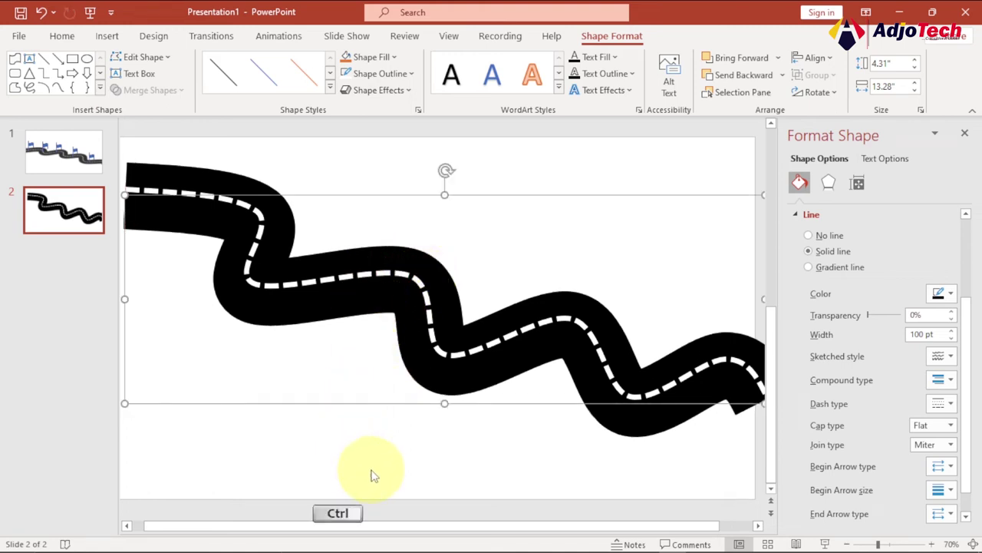
key("ctrl+a")
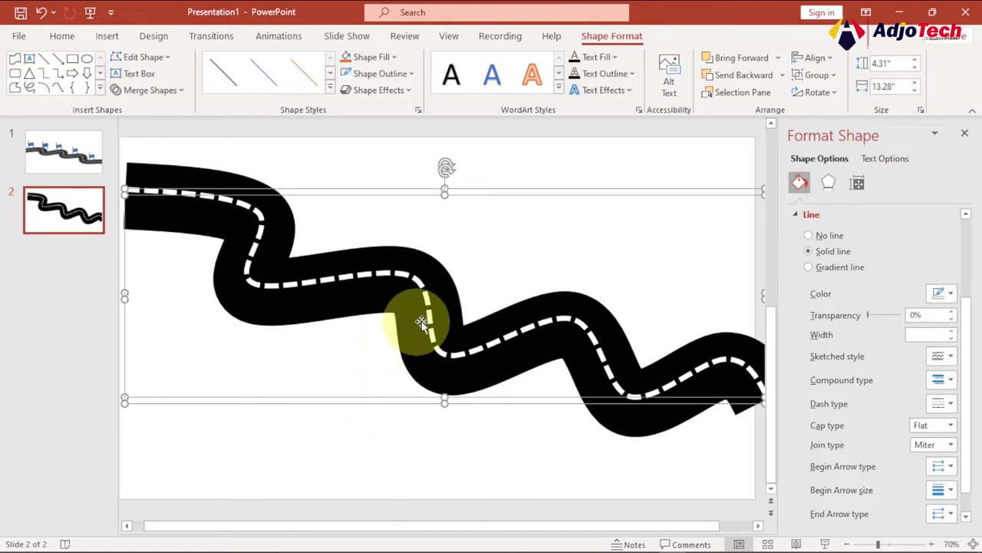
- Group the black road with its dashed centre line and reposition the group
right_click(392, 273)
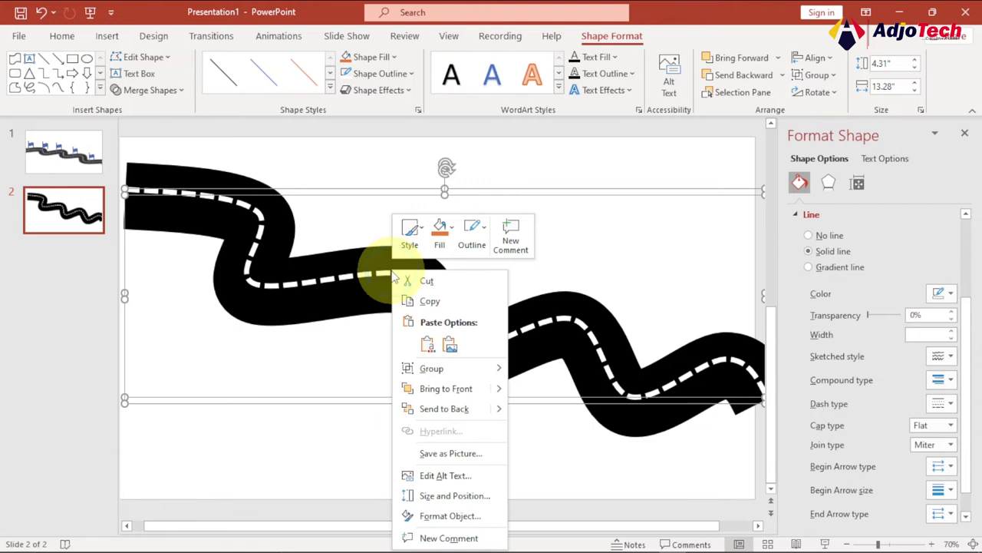
mouse_move(431, 369)
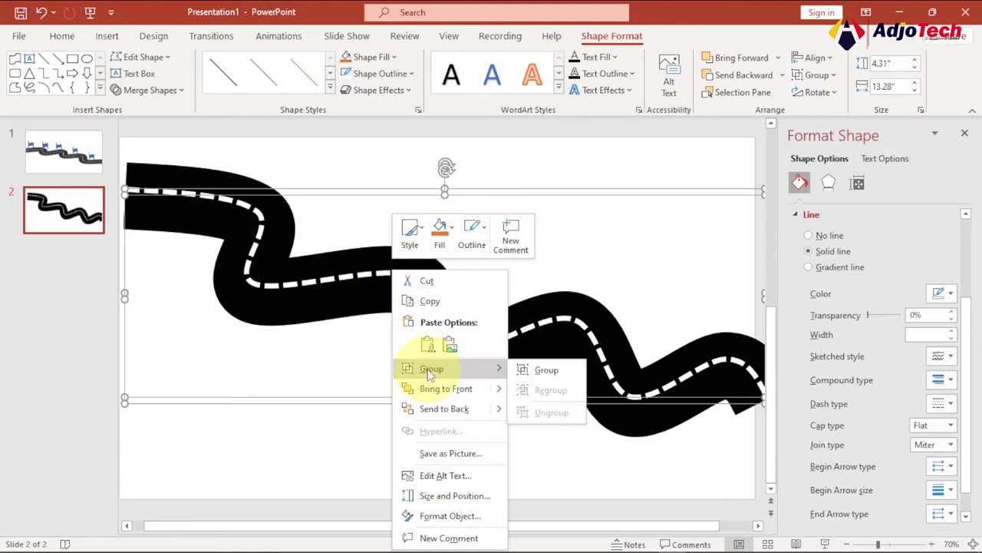
left_click(542, 370)
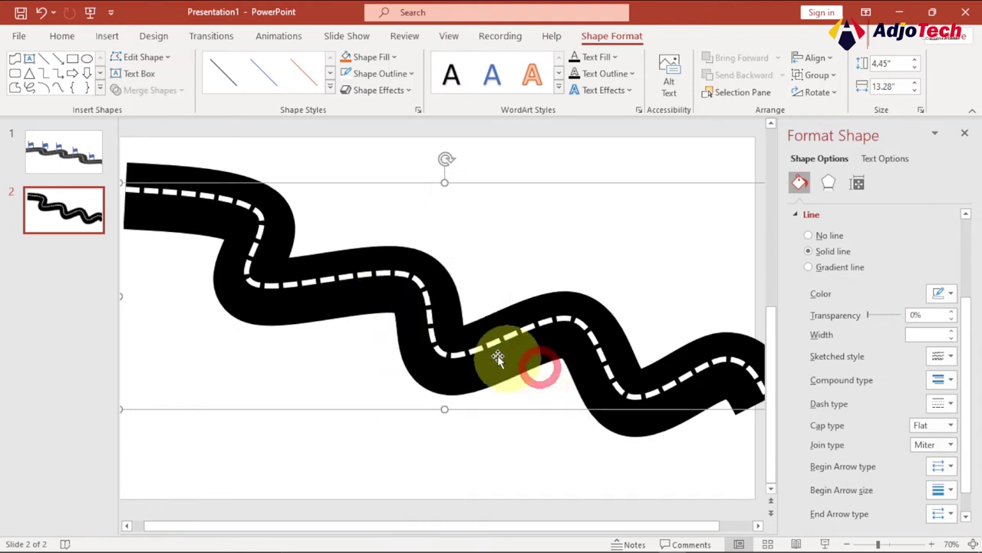
left_click_drag(371, 298, 425, 294)
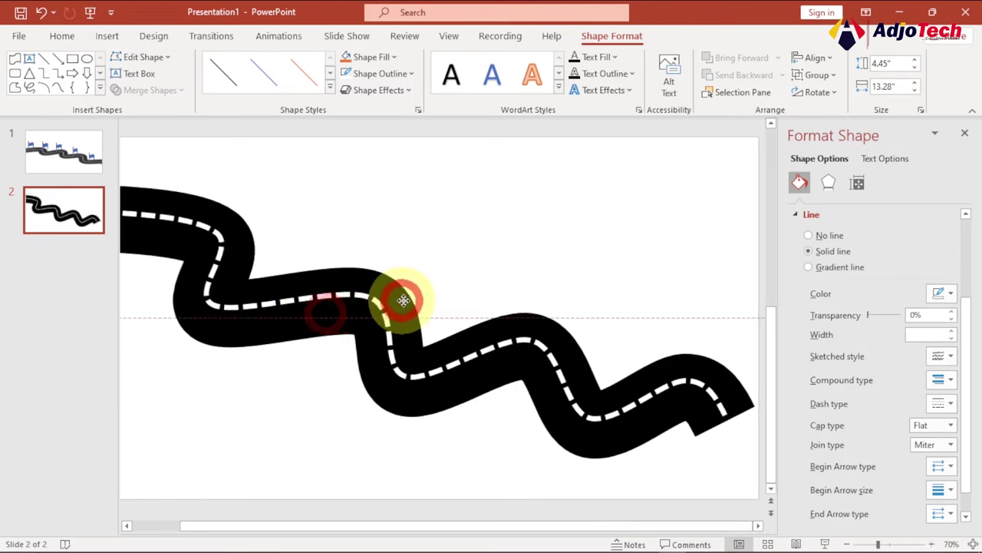
left_click_drag(425, 294, 430, 290)
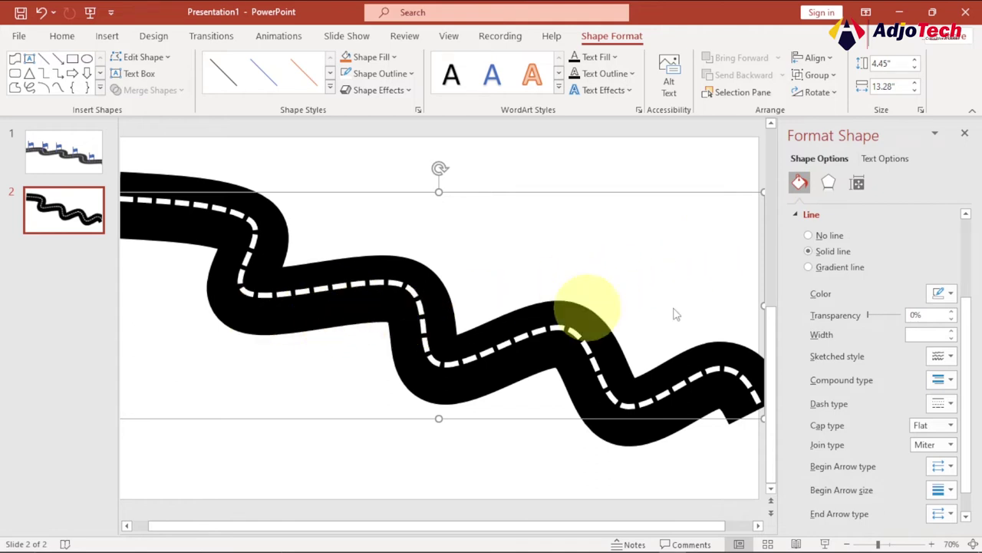
left_click(966, 134)
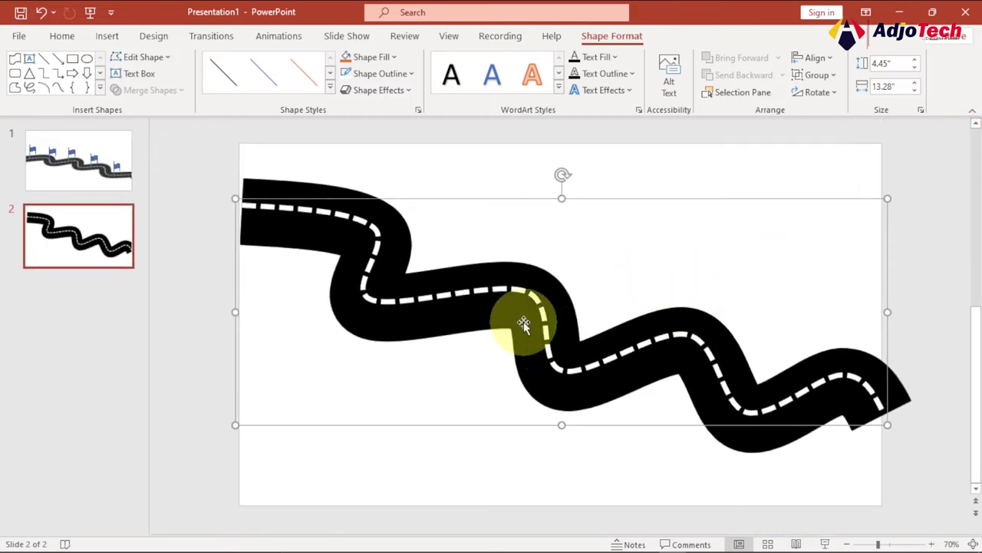
- Reposition and enlarge the road group, then cut it to the clipboard
left_click_drag(478, 313, 467, 312)
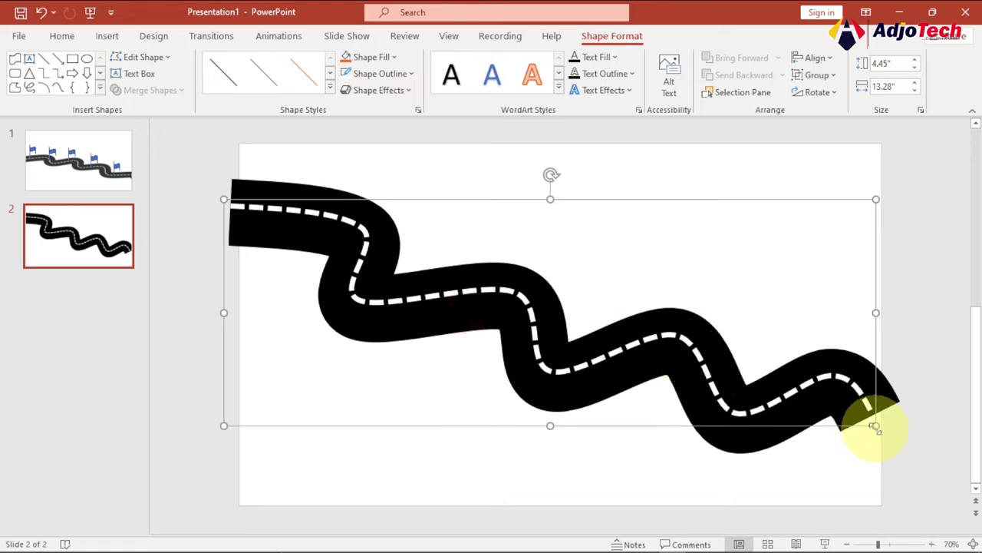
left_click_drag(883, 430, 924, 448)
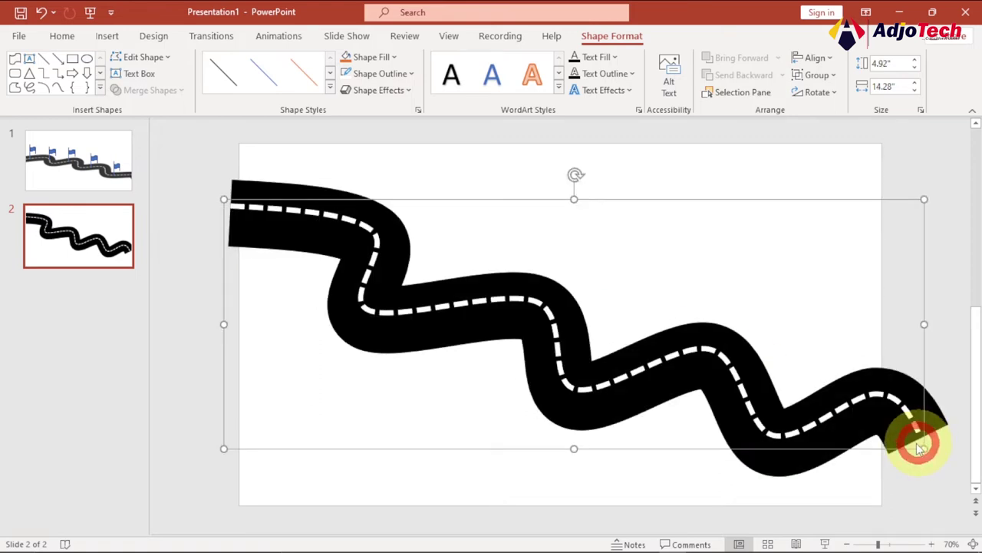
right_click(501, 299)
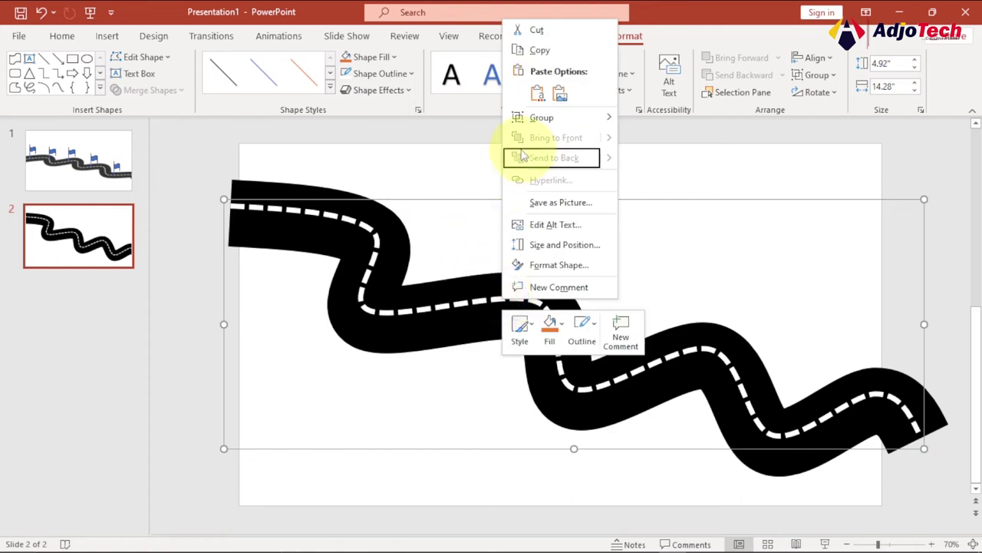
left_click(537, 29)
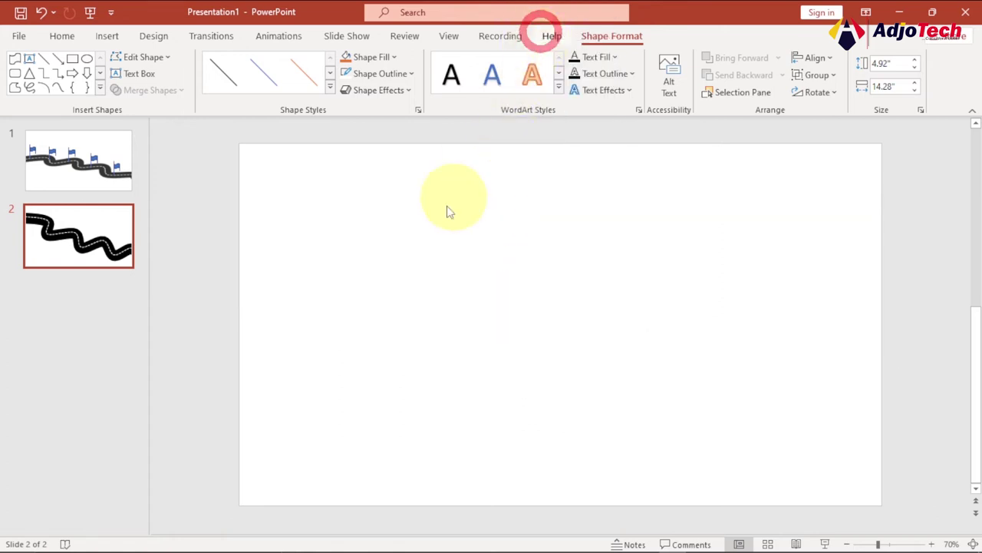
- Paste the road as a picture and stretch it slightly past both slide edges
right_click(382, 236)
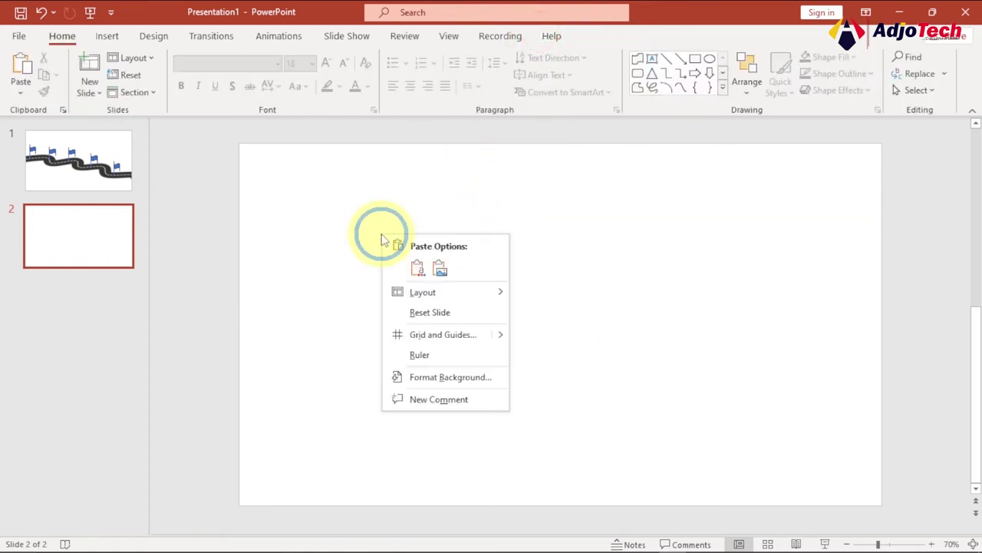
left_click(441, 269)
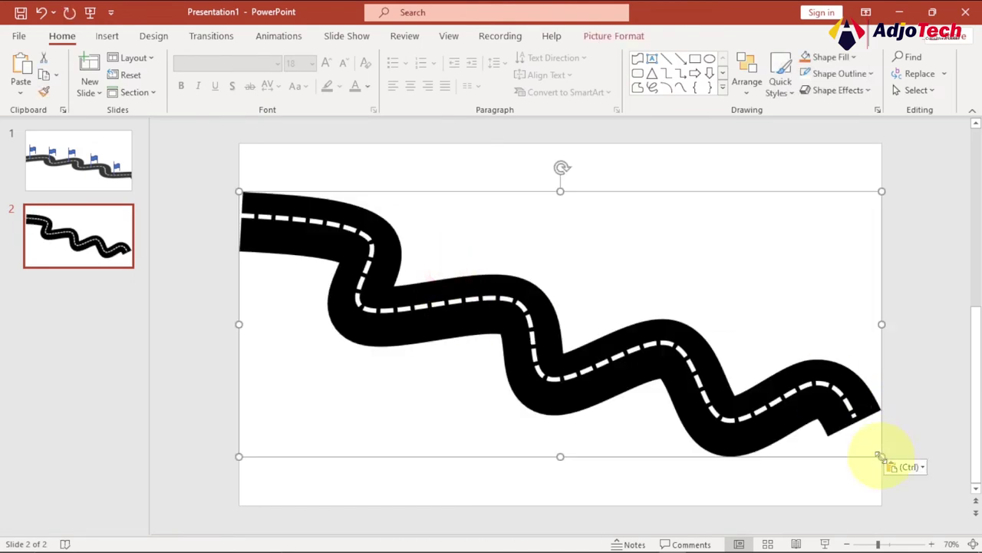
left_click_drag(881, 456, 945, 482)
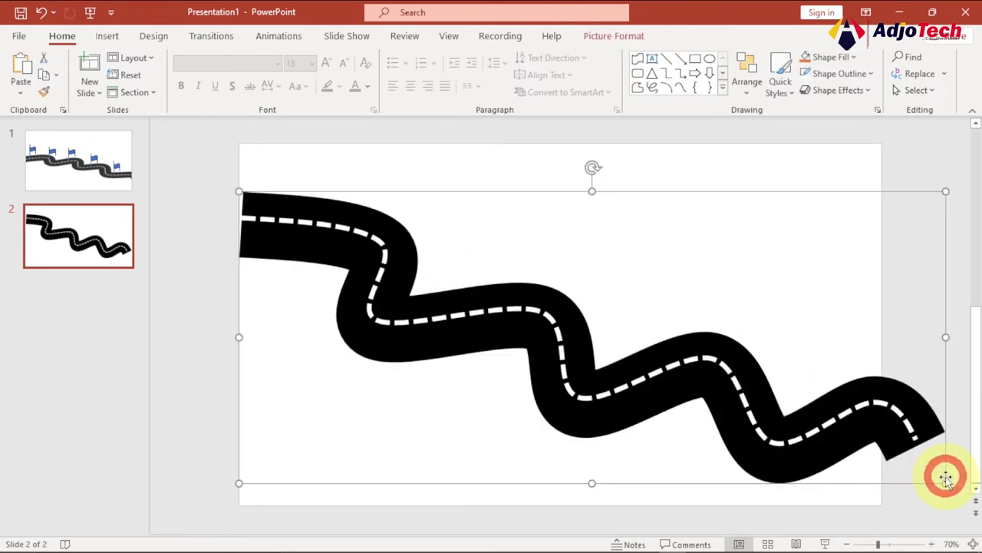
left_click_drag(239, 191, 228, 191)
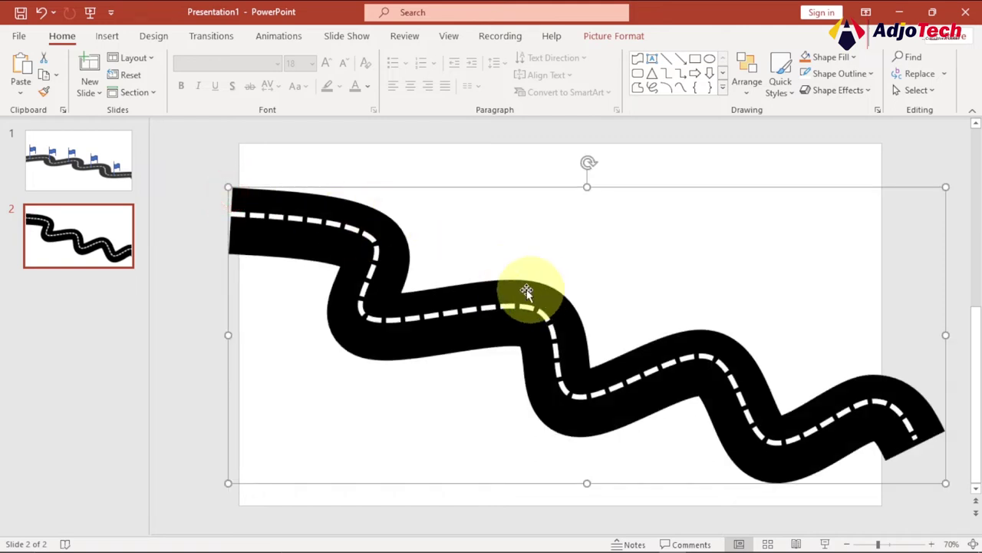
- Crop the road picture's left and right ends to the slide edges
left_click(503, 328)
left_click(602, 39)
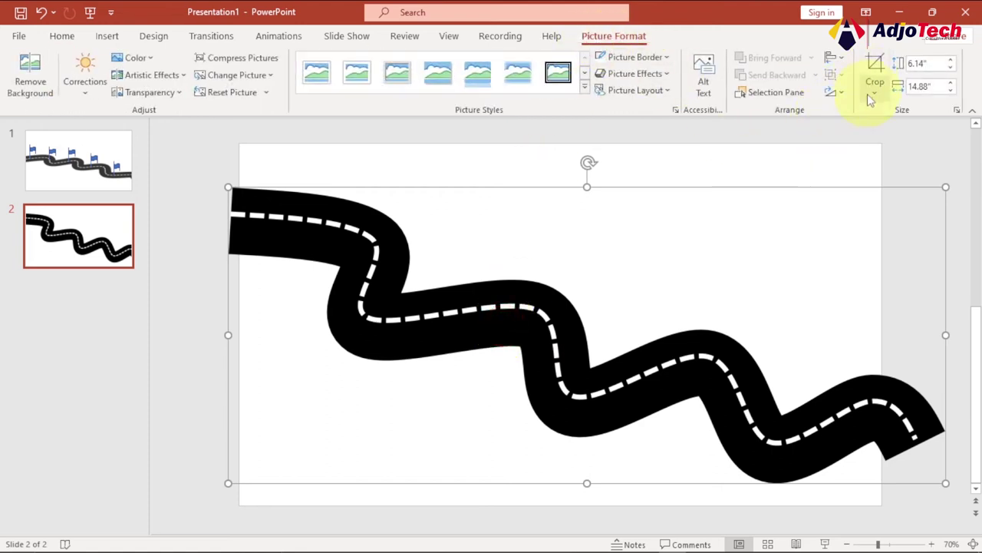
left_click(876, 68)
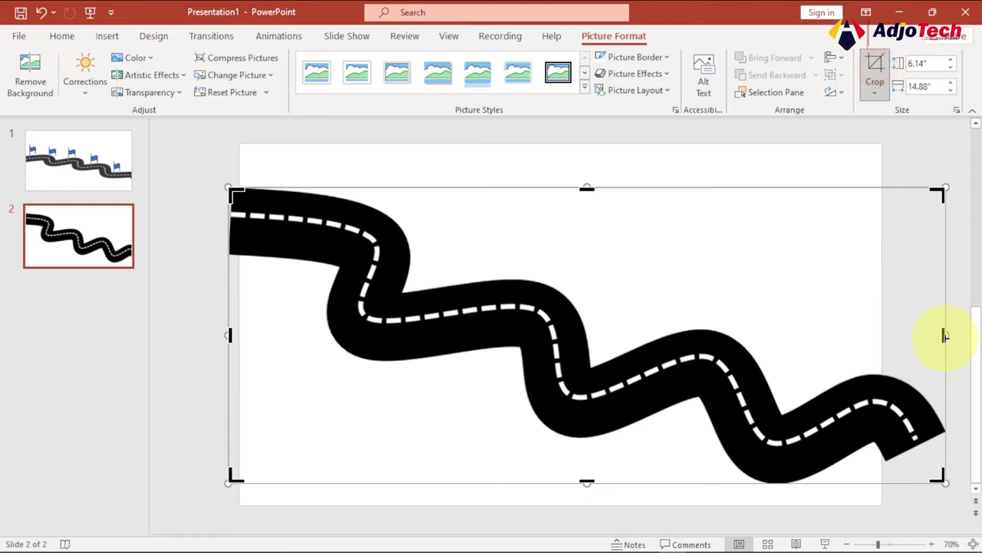
left_click_drag(946, 336, 881, 332)
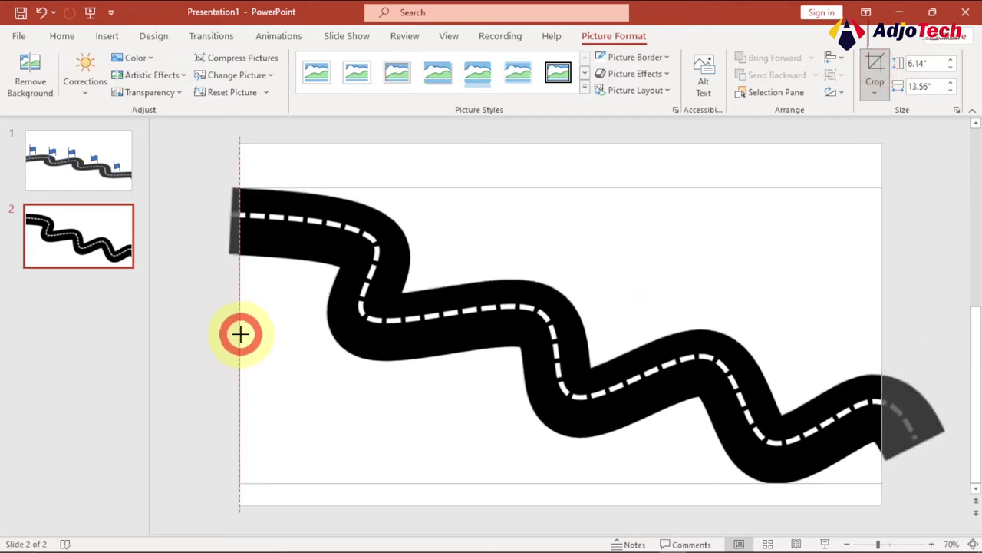
left_click_drag(230, 333, 240, 334)
left_click(875, 68)
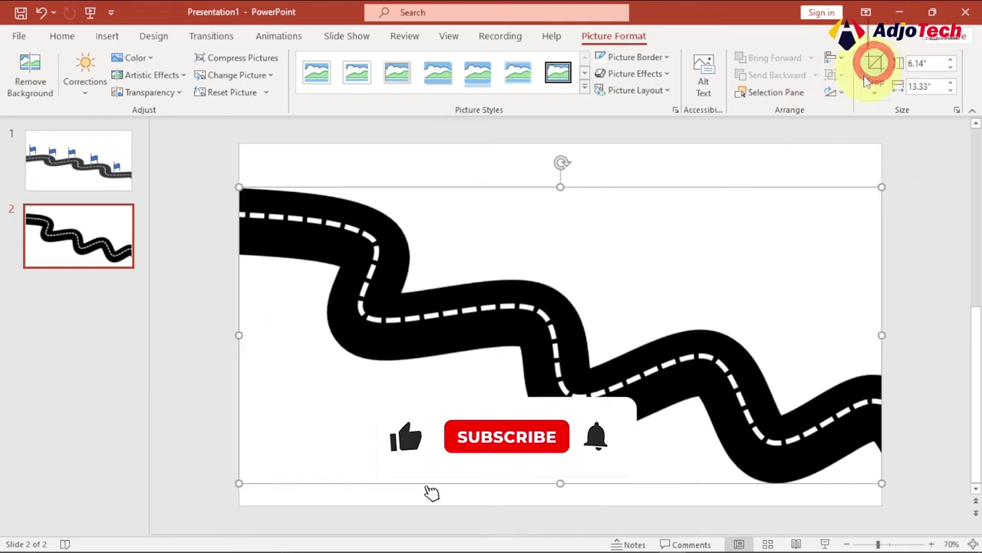
left_click(564, 367)
left_click(517, 335)
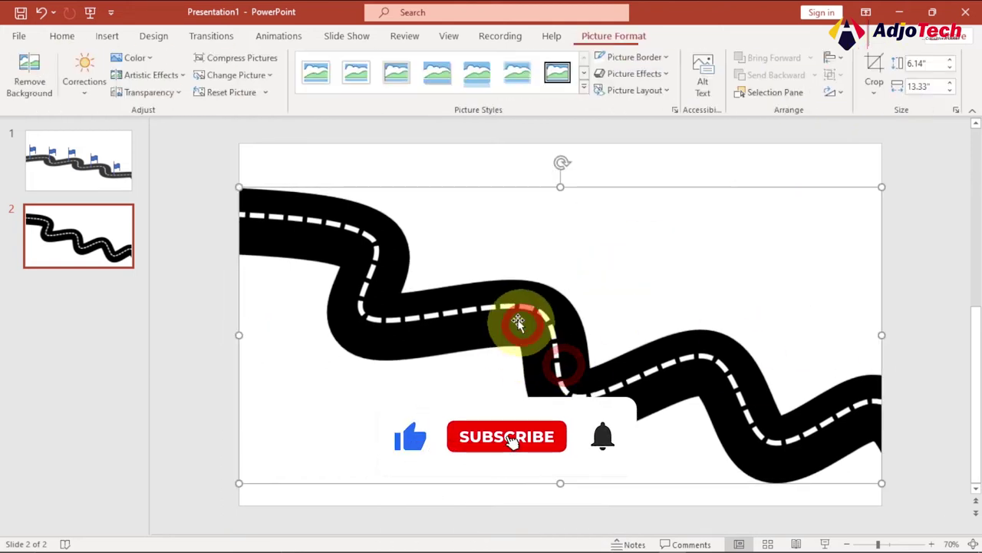
- Give the road picture a 300° Y Rotation in Format Picture's 3-D Rotation settings
right_click(493, 301)
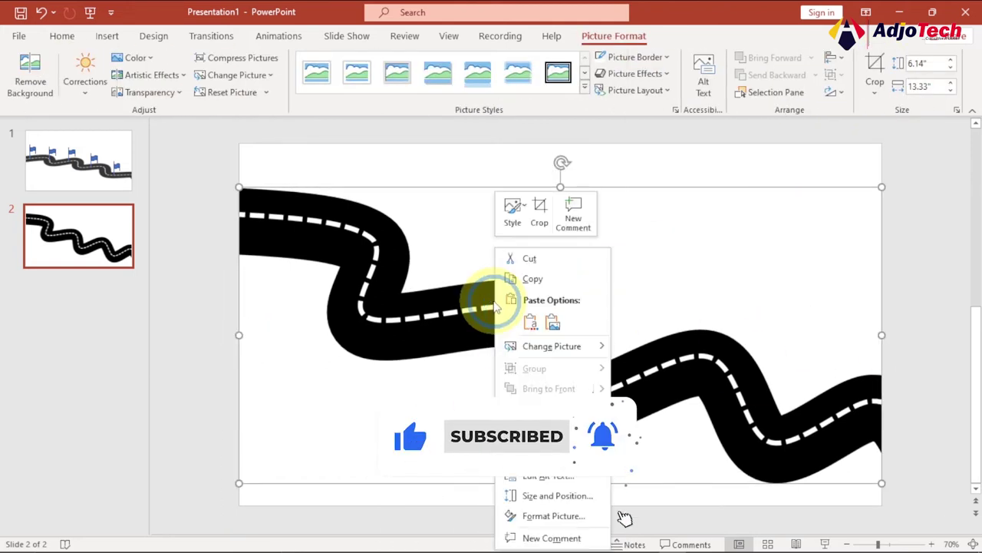
left_click(558, 519)
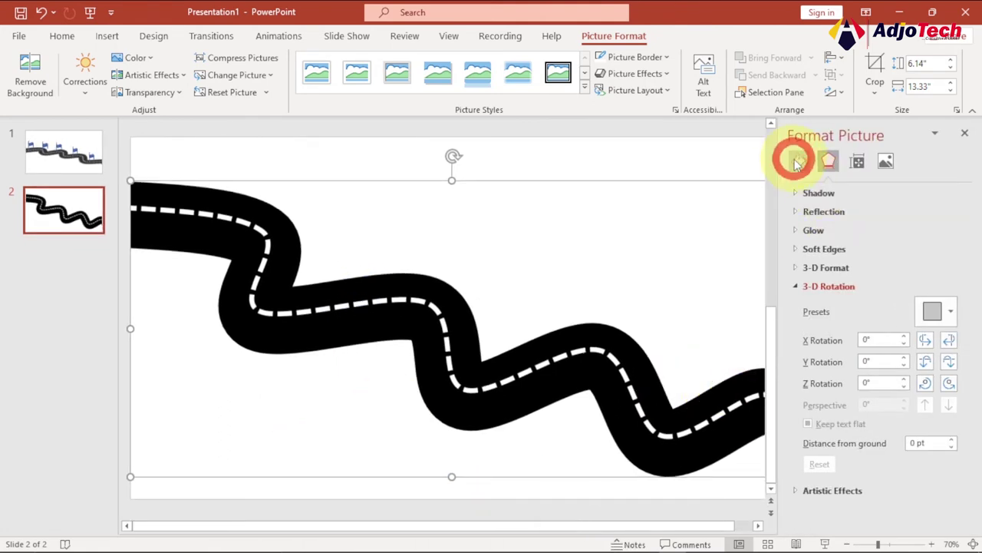
left_click(797, 161)
left_click(829, 161)
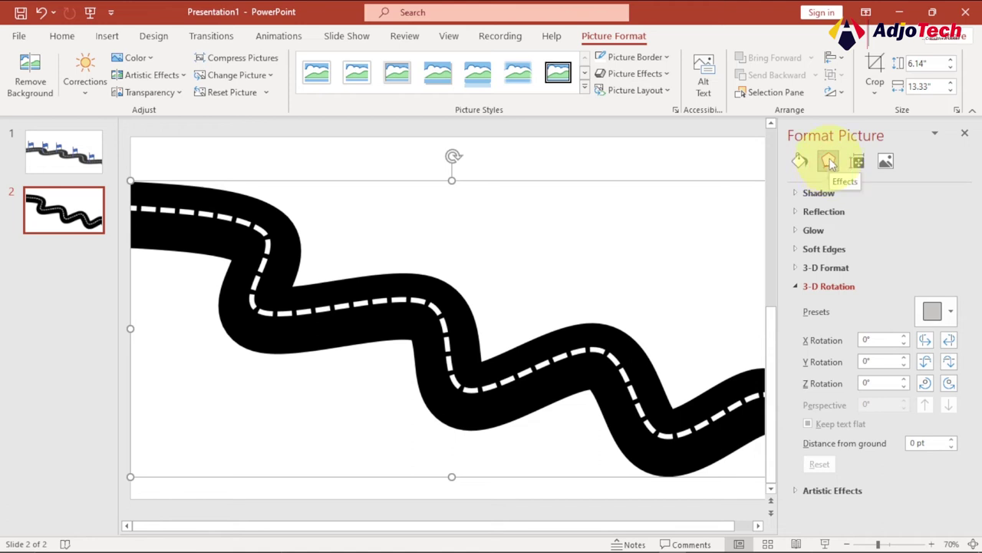
left_click(796, 286)
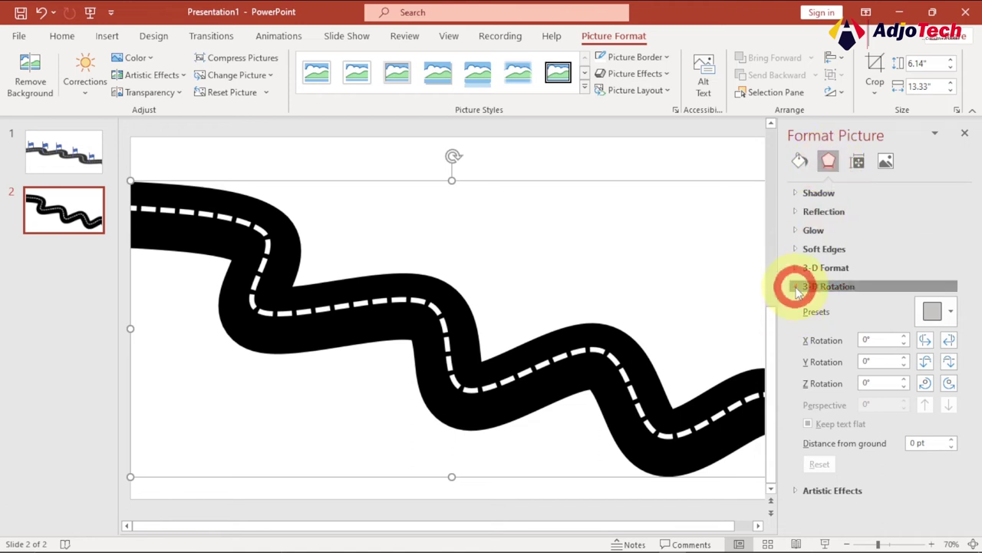
left_click(798, 289)
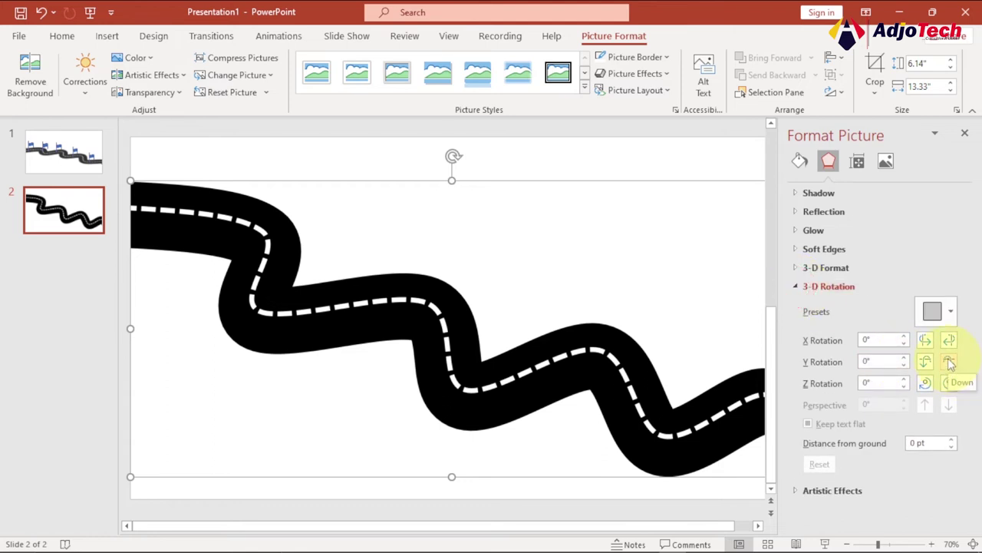
left_click(950, 362)
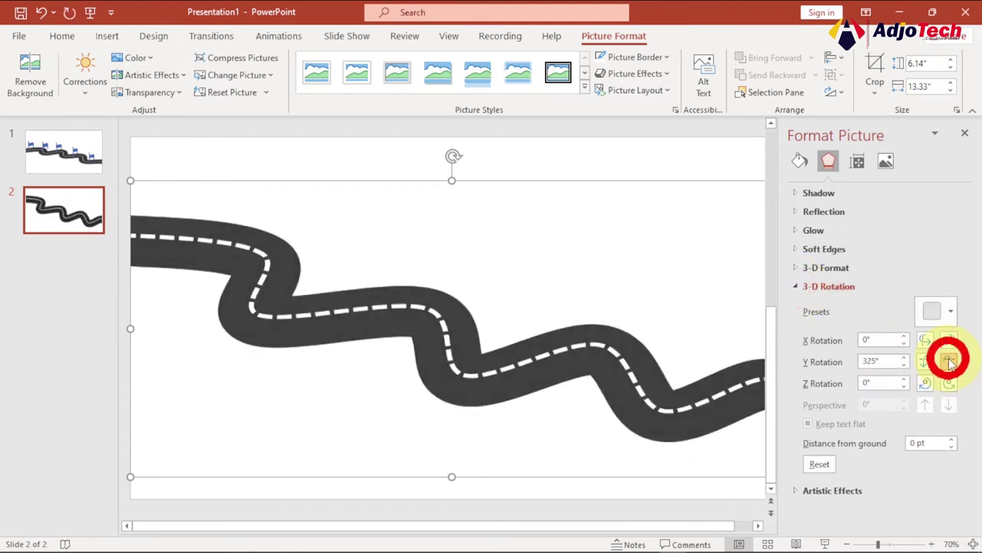
left_click(950, 362)
left_click(950, 362)
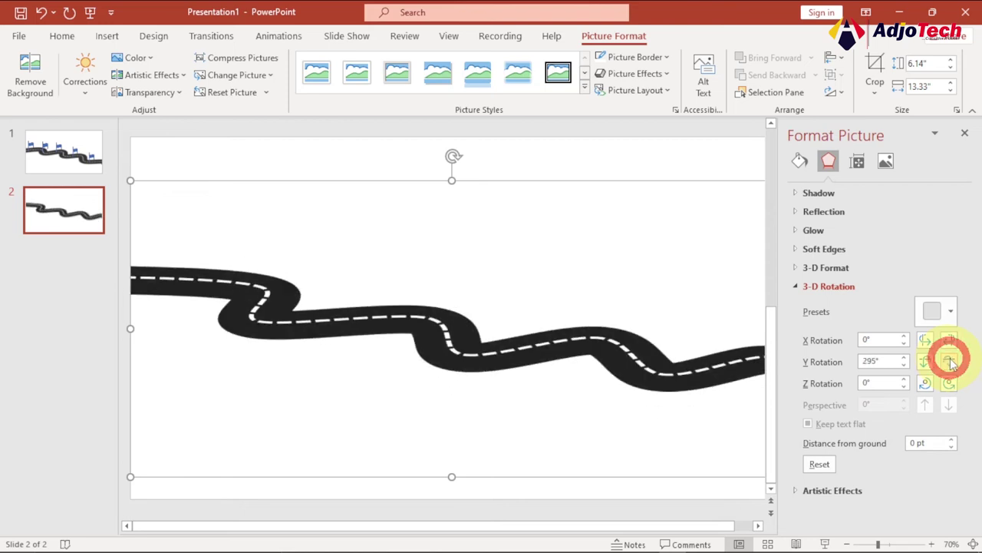
left_click(926, 362)
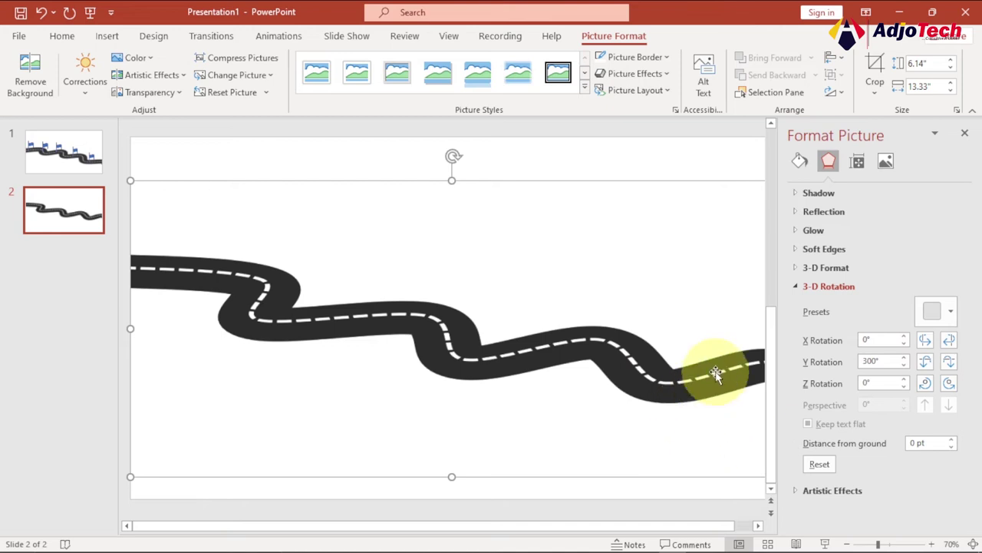
- Close the formatting pane and compare the tilted road with slide 1
left_click(595, 163)
left_click(460, 314)
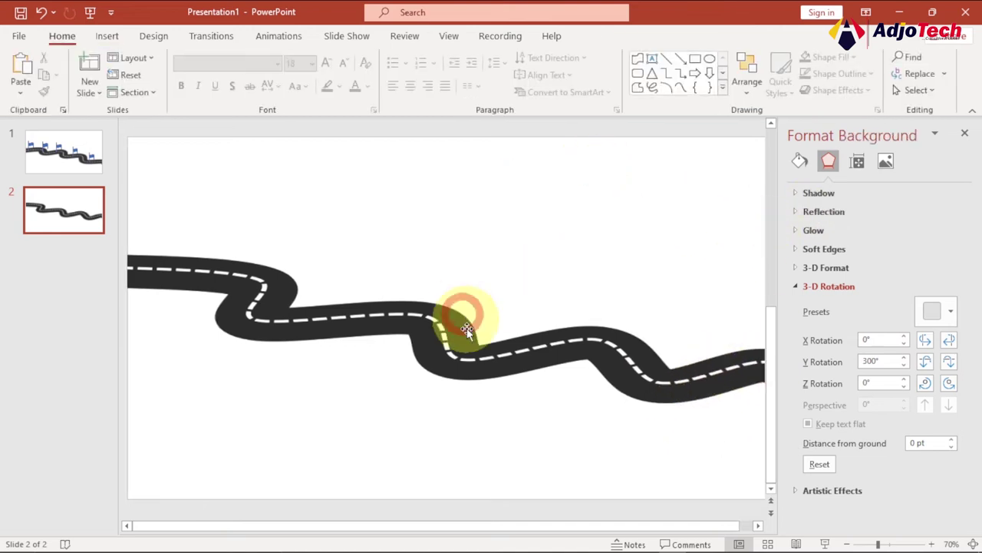
left_click(965, 135)
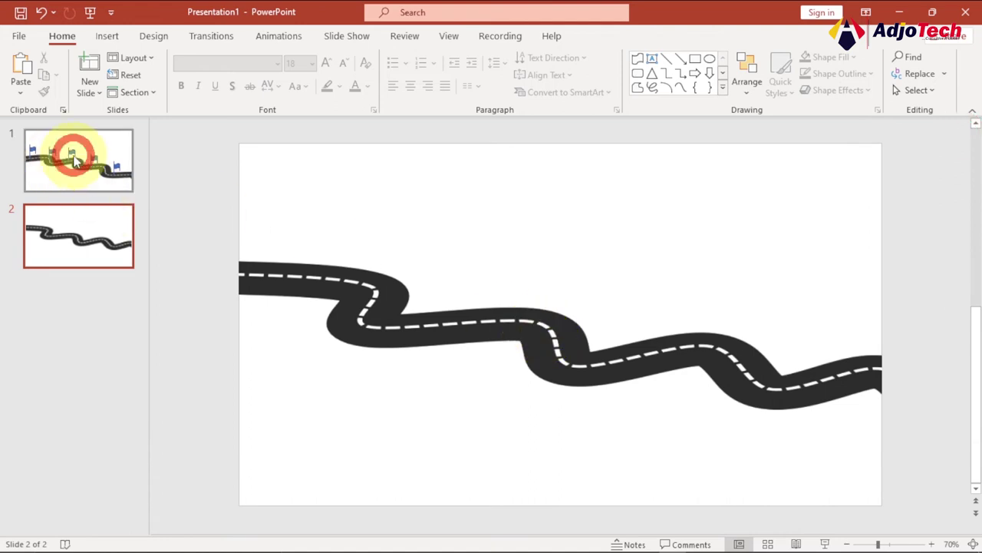
left_click(74, 159)
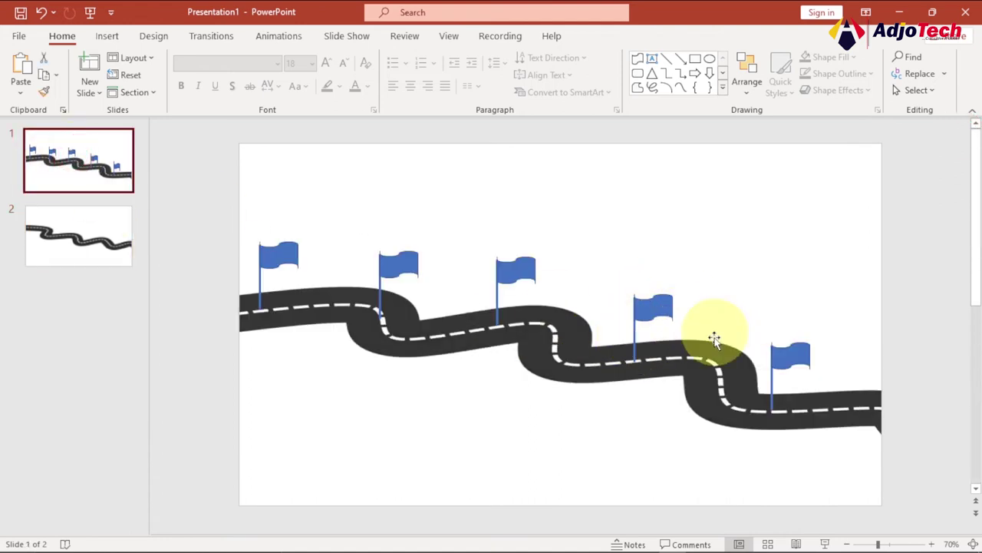
left_click(75, 234)
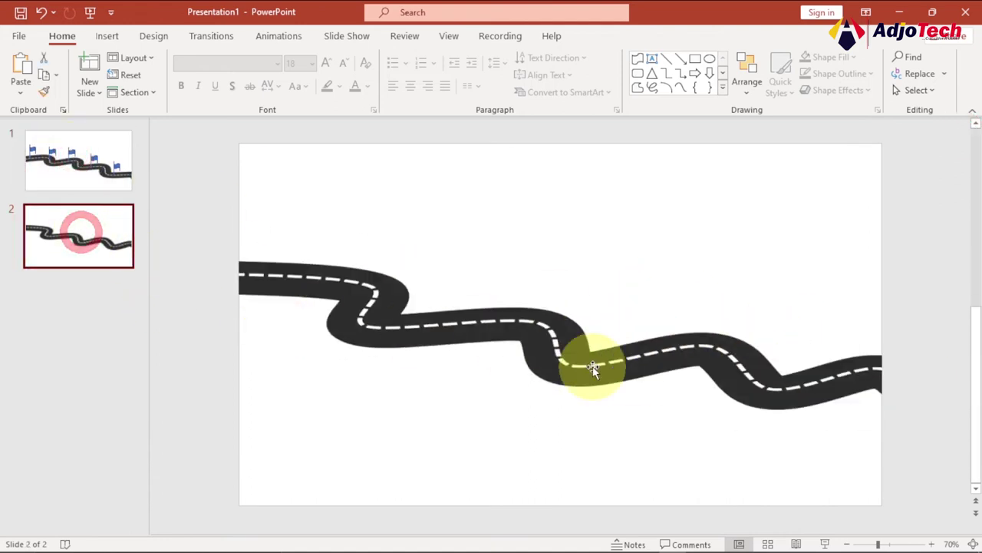
left_click(108, 36)
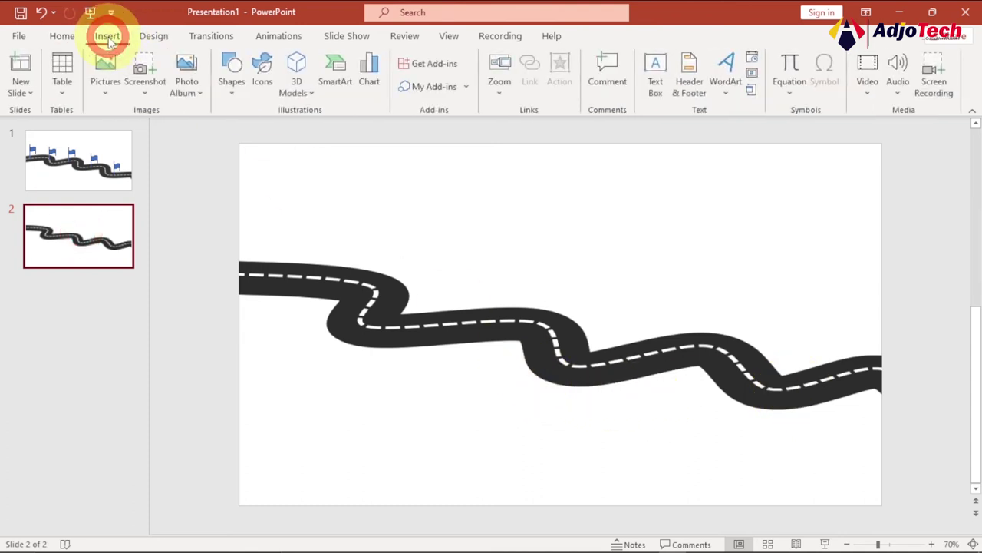
- Draw a short vertical pole line above the road's centre and give it a 3 pt weight
left_click(233, 97)
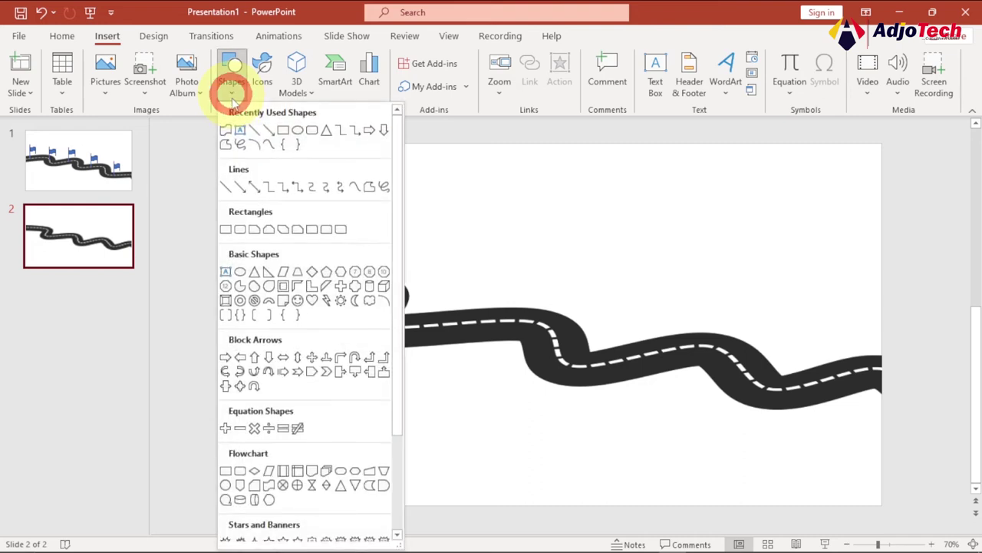
left_click(226, 191)
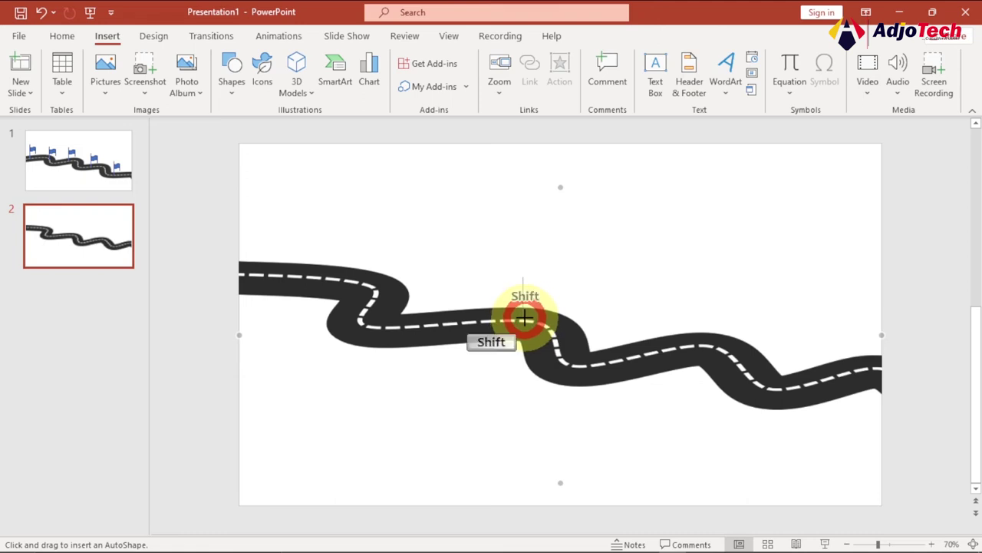
left_click_drag(524, 317, 523, 318)
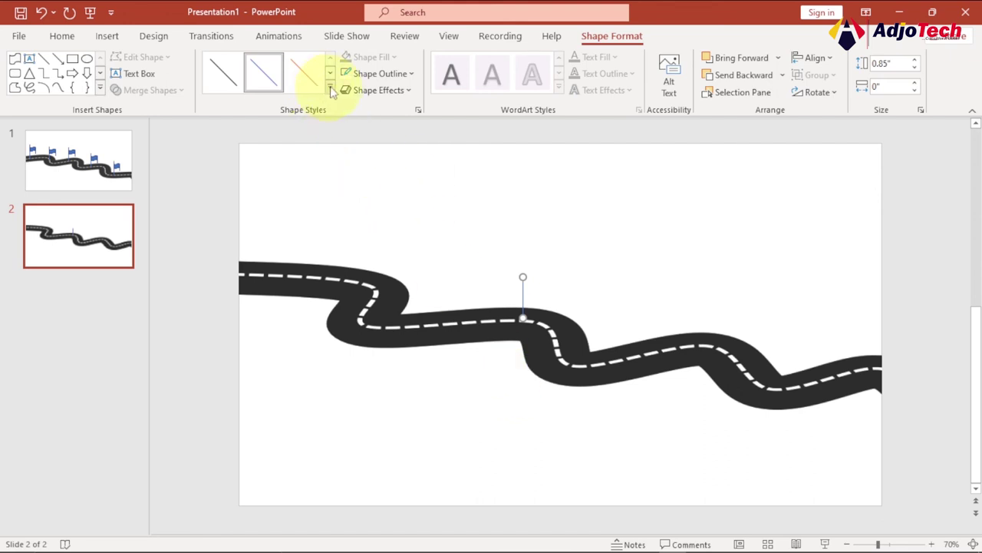
left_click(413, 74)
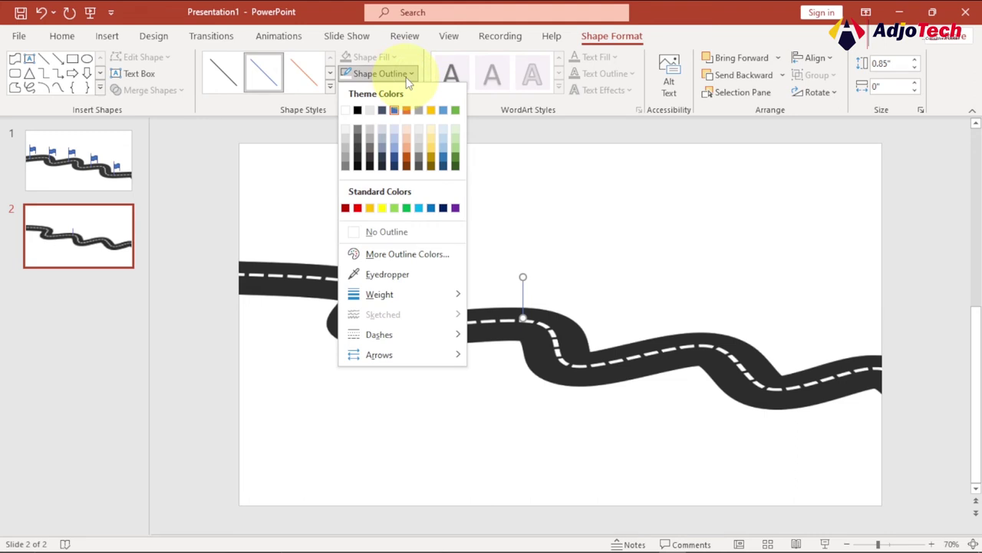
mouse_move(399, 294)
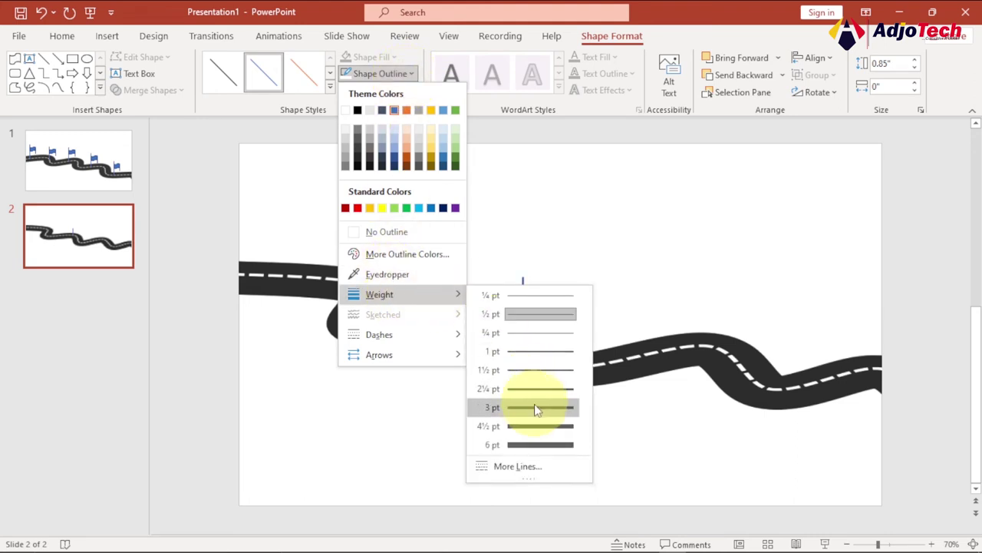
left_click(536, 409)
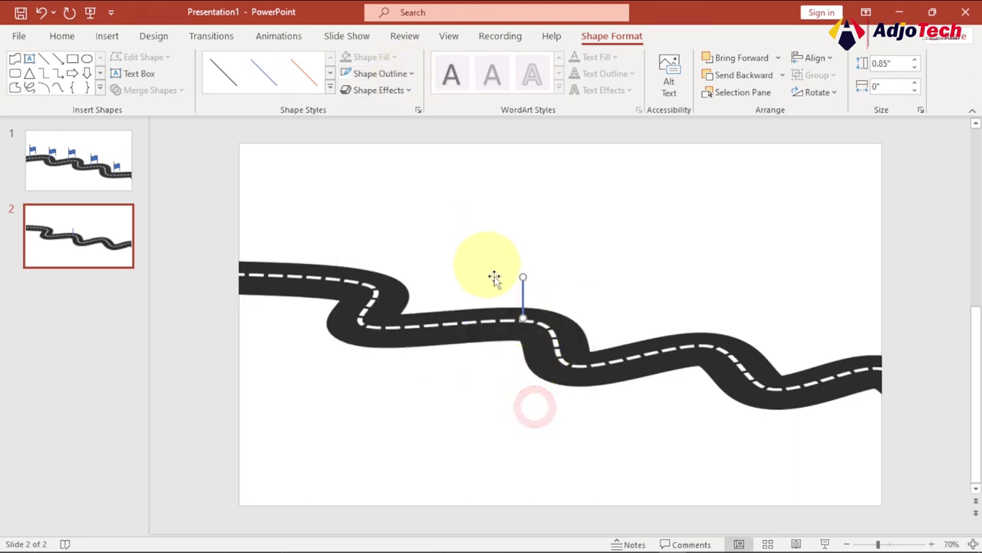
left_click(547, 287)
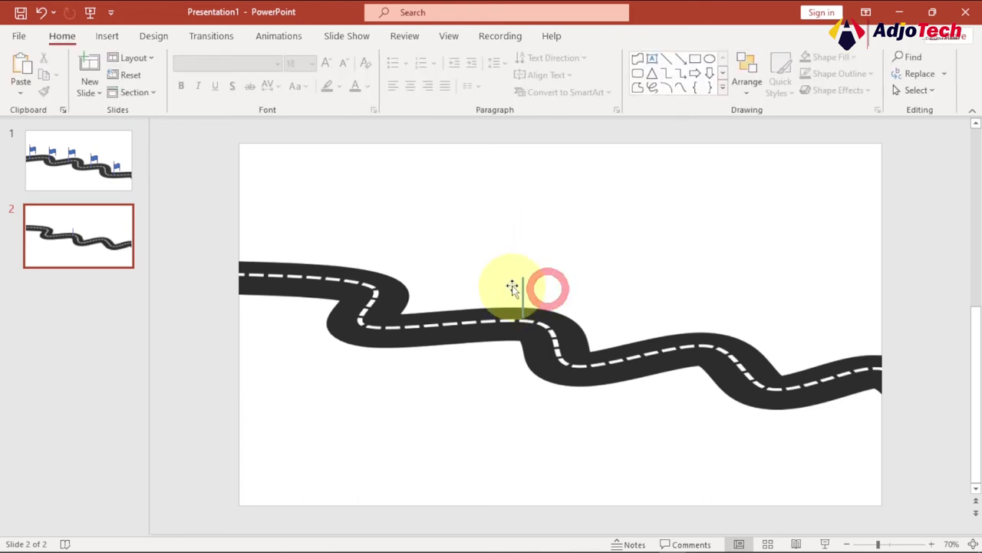
left_click(107, 36)
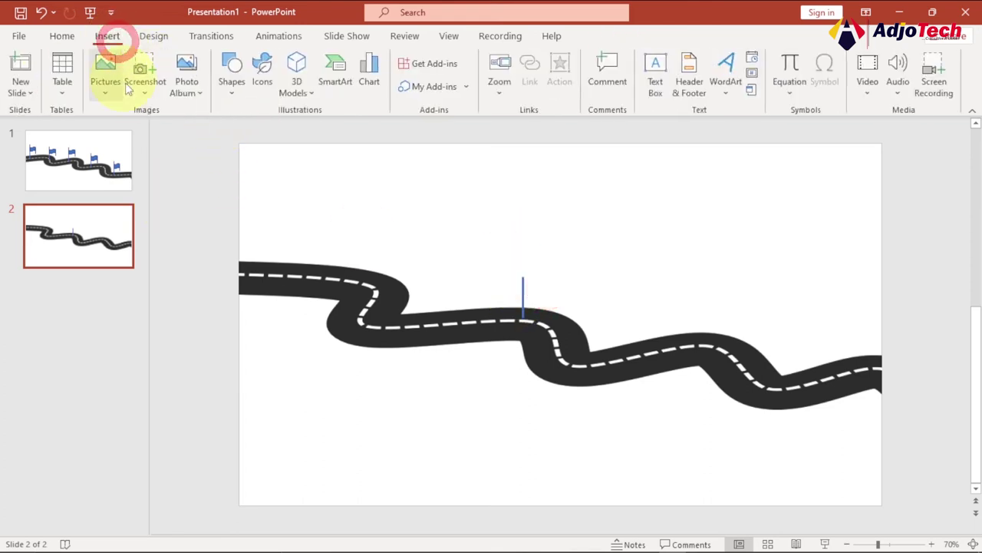
- Draw a Flowchart: Punched Tape flag shape on the pole top, then select it
left_click(229, 83)
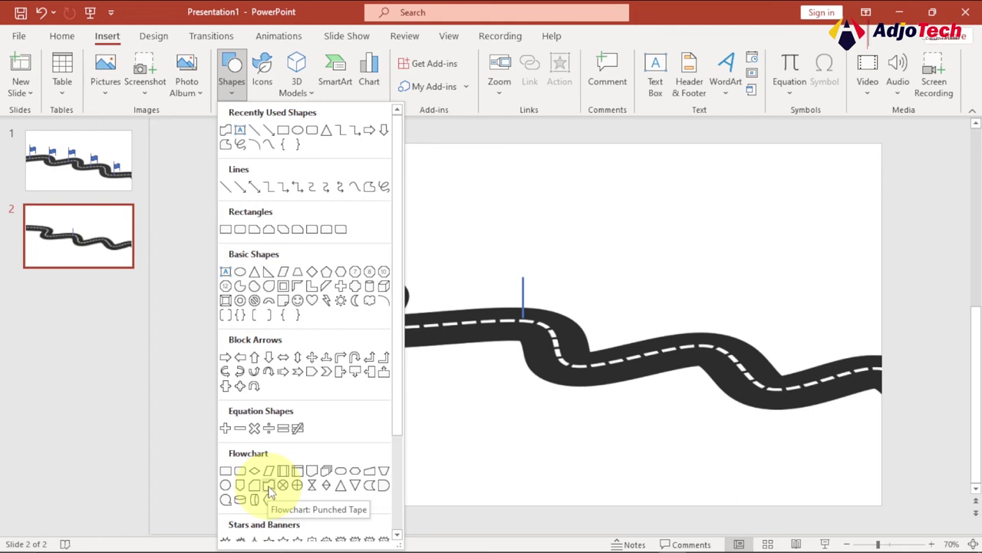
left_click(268, 487)
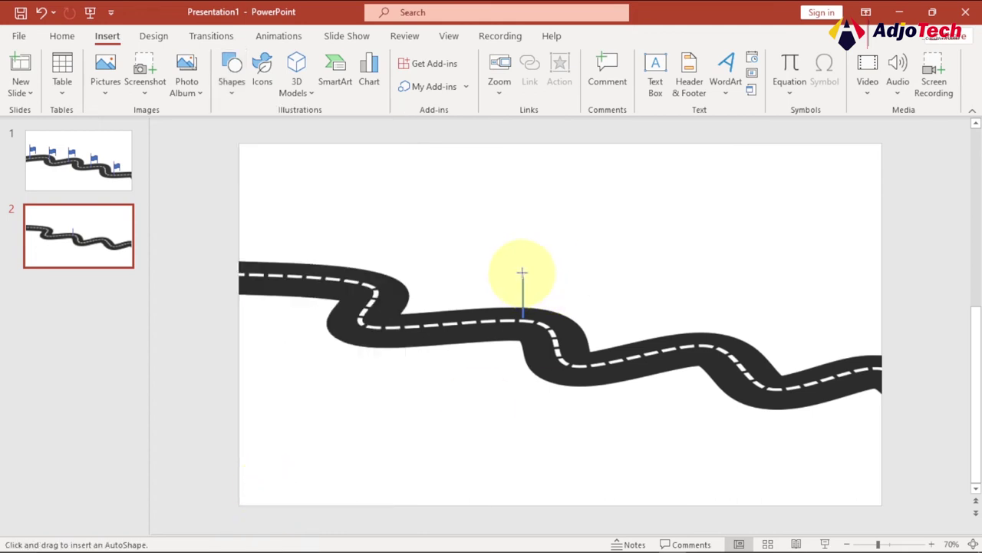
left_click_drag(522, 265, 563, 285)
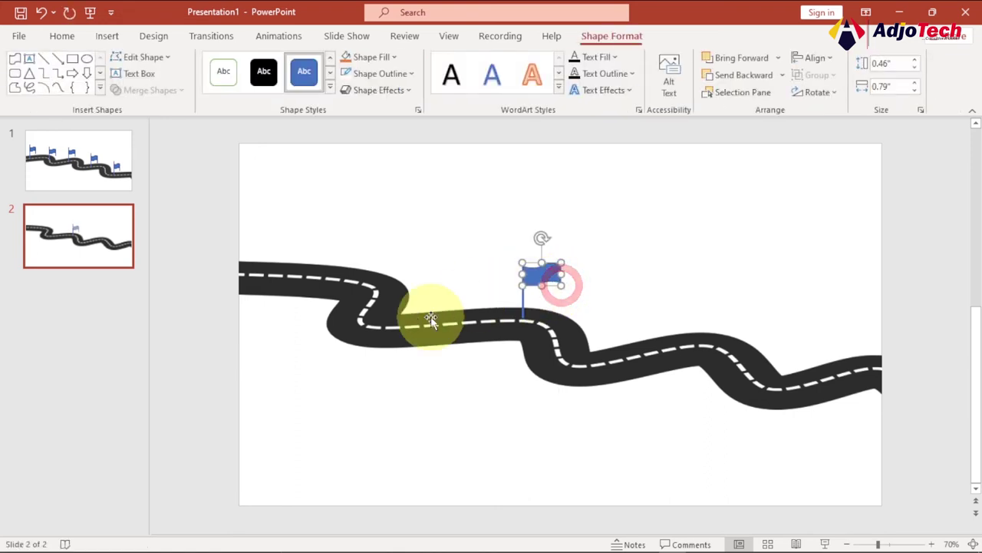
left_click(653, 278)
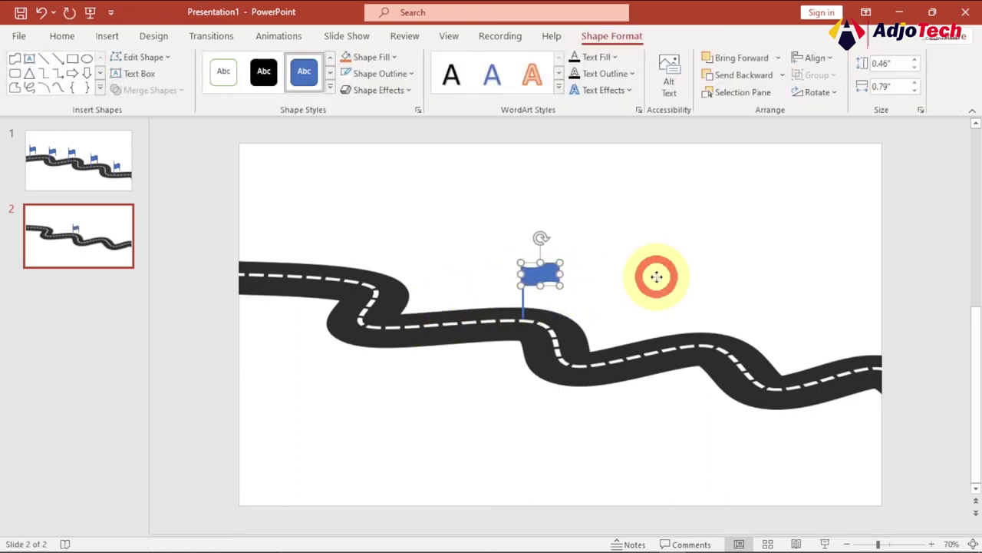
left_click(530, 270)
mouse_move(500, 246)
left_mouse_down()
mouse_move(568, 305)
mouse_move(560, 298)
left_mouse_up()
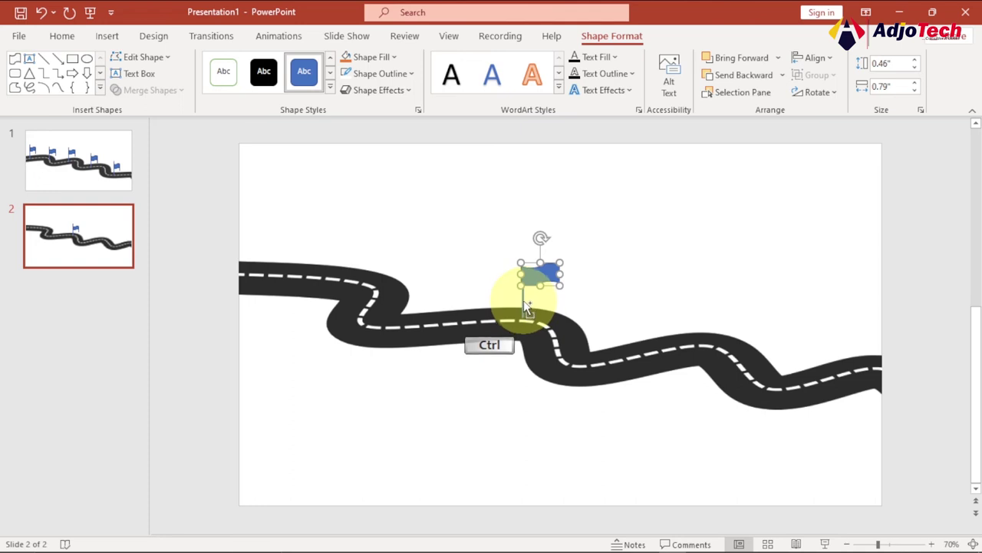
- Group the flag and its pole into a single object
left_click(517, 306, "ctrl")
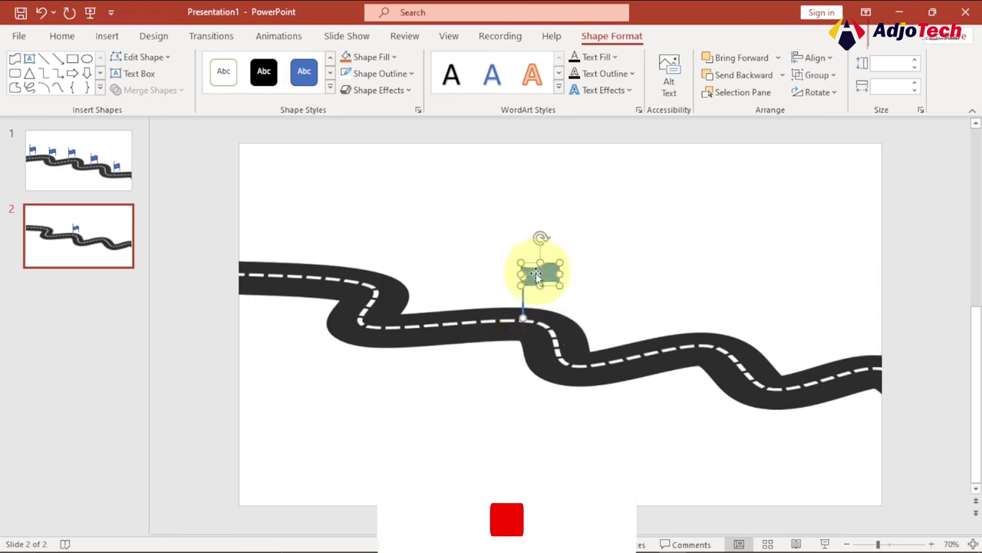
right_click(538, 273)
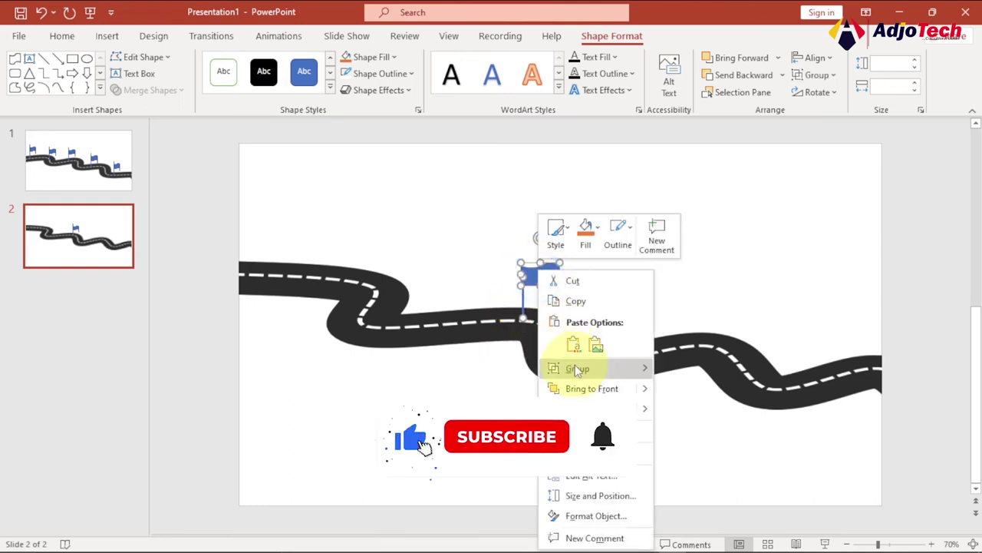
mouse_move(577, 368)
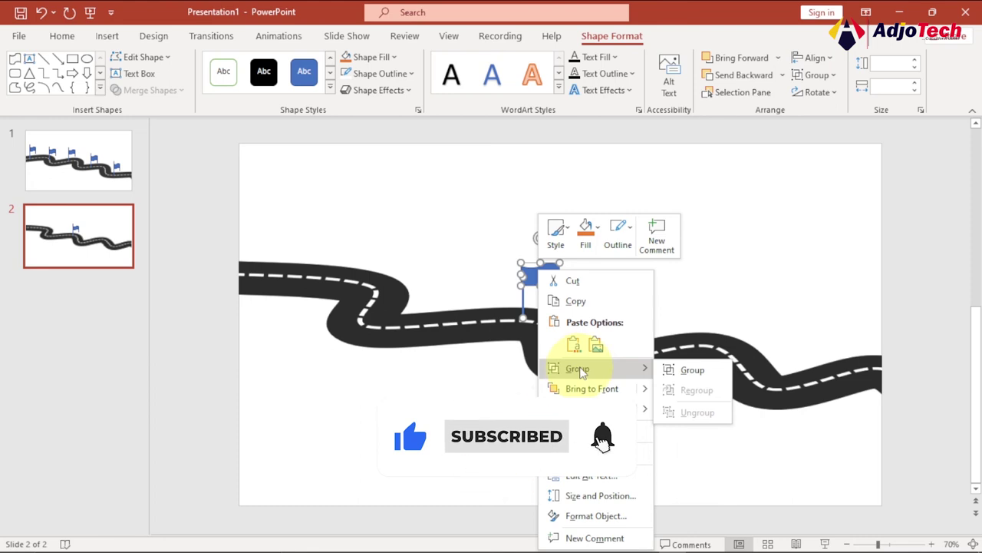
left_click(671, 369)
left_click(641, 280)
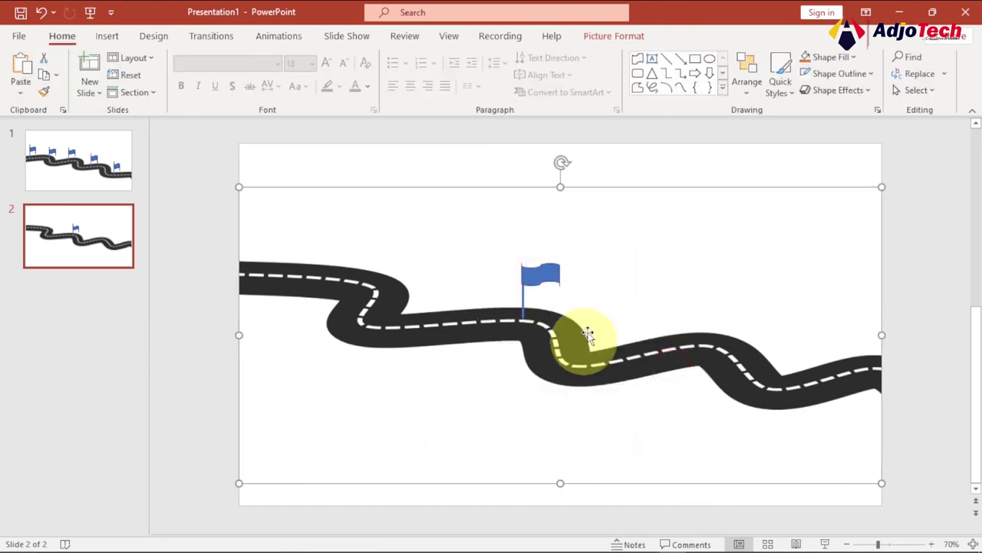
left_click(442, 161)
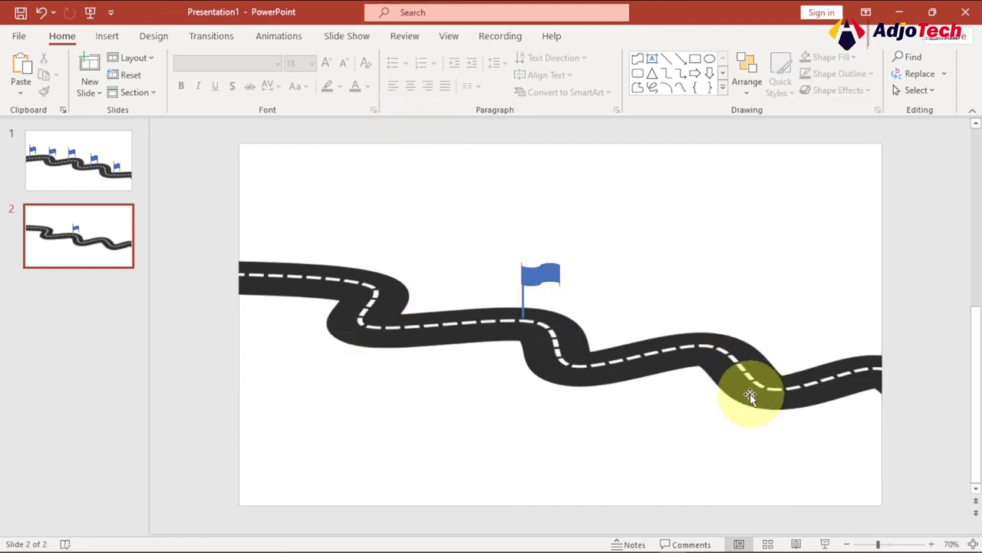
- Place four copies of the grouped flag along the road, from its start to right end
left_click(528, 277)
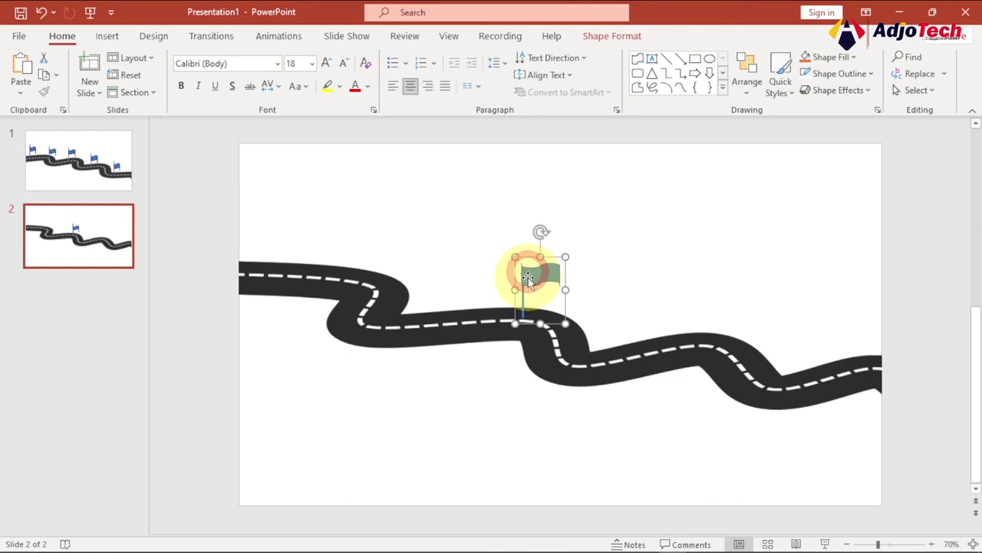
left_click_drag(528, 277, 534, 284)
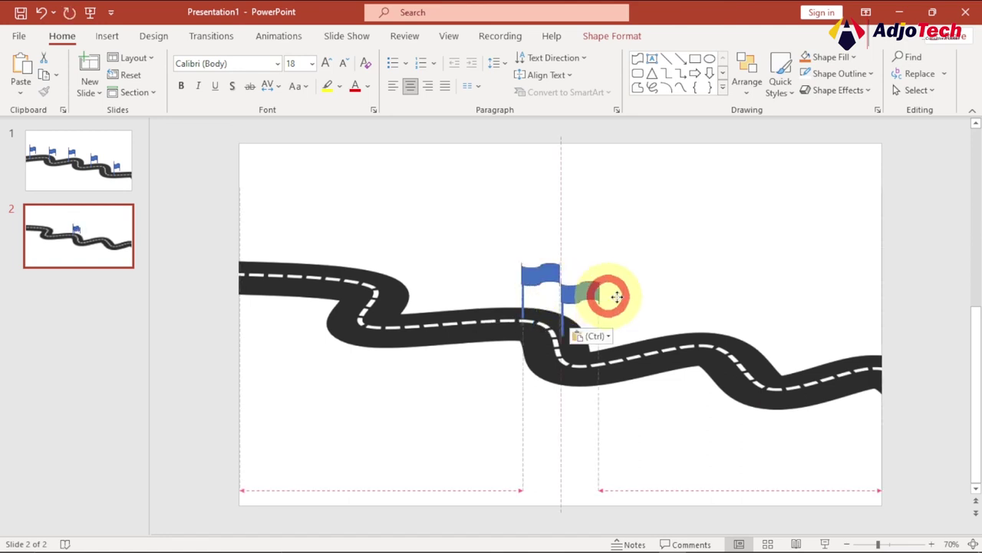
left_click_drag(534, 284, 746, 308)
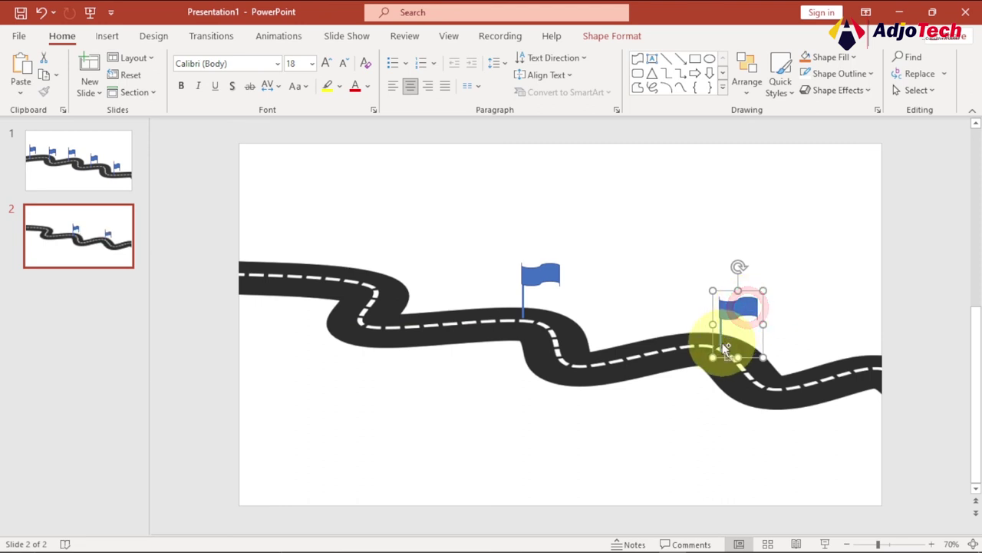
key("ctrl+v")
left_click_drag(553, 277, 885, 331)
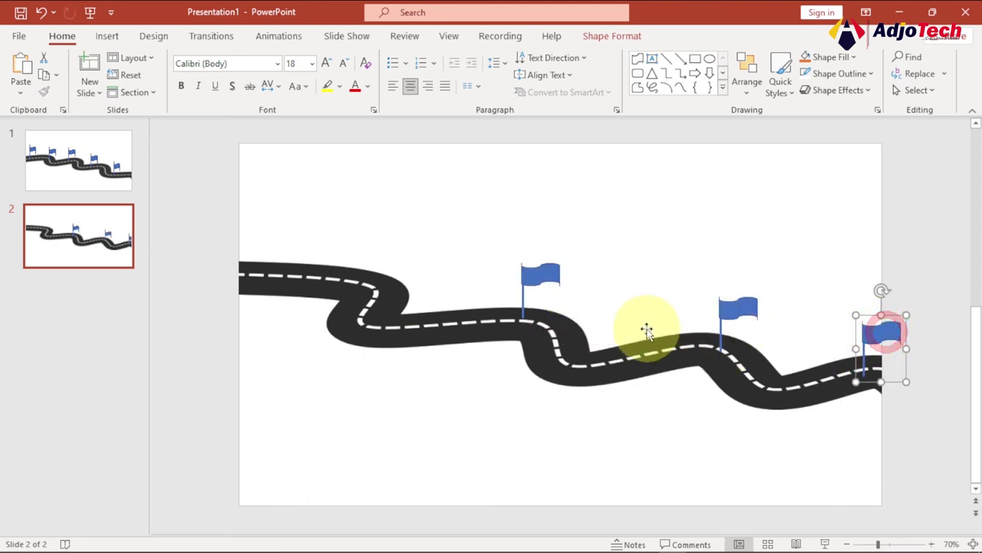
key("ctrl+v")
left_click_drag(547, 278, 412, 283)
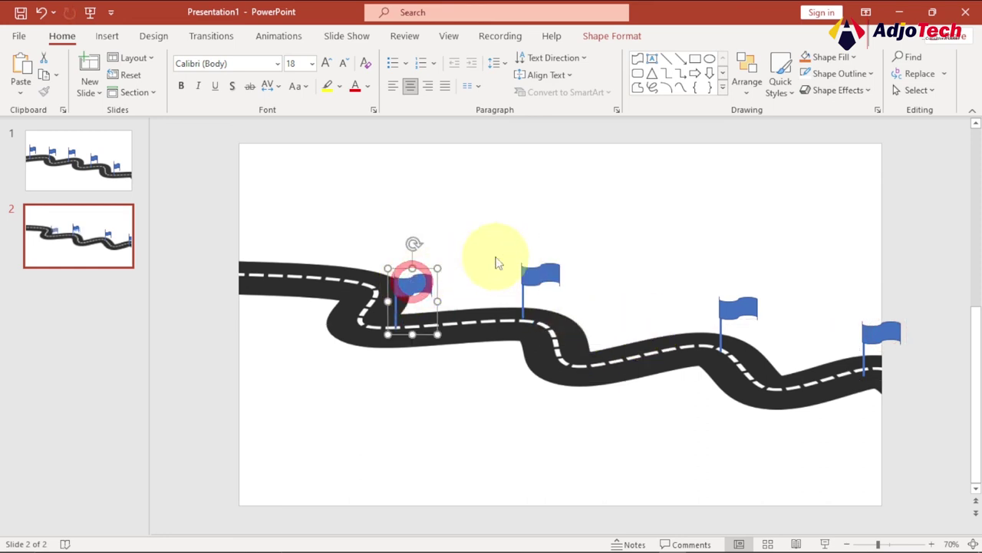
key("ctrl+v")
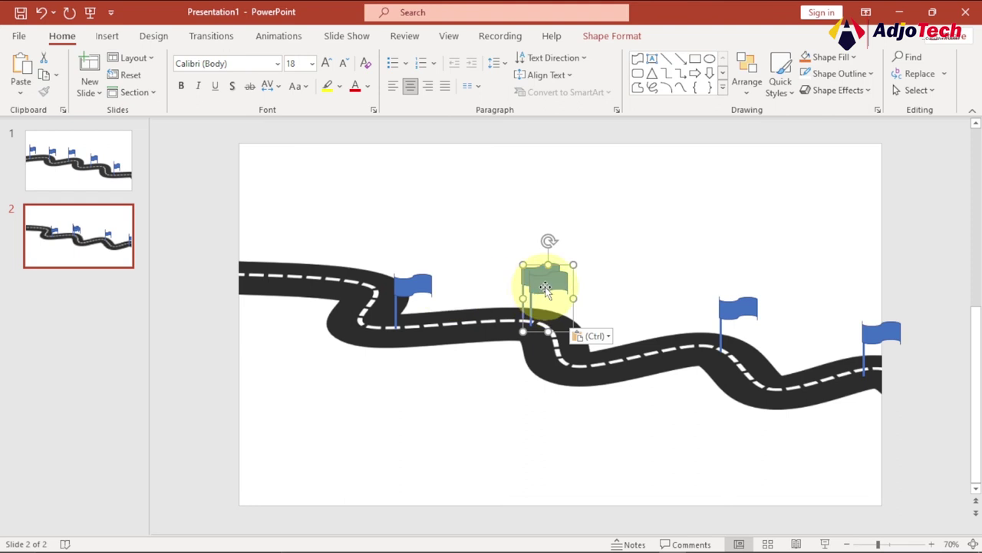
mouse_move(543, 279)
left_mouse_down()
mouse_move(283, 242)
mouse_move(290, 231)
left_mouse_up()
left_click(361, 402)
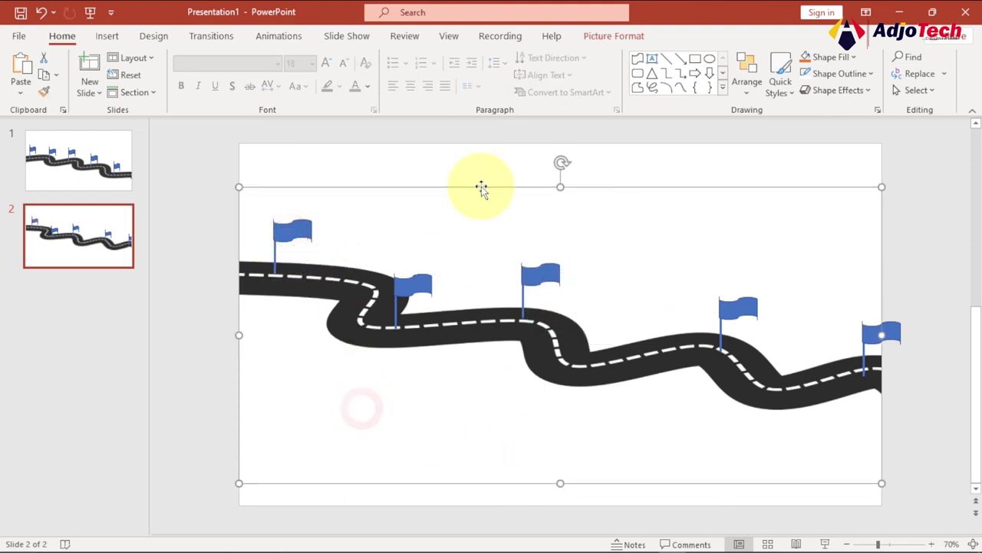
left_click(450, 160)
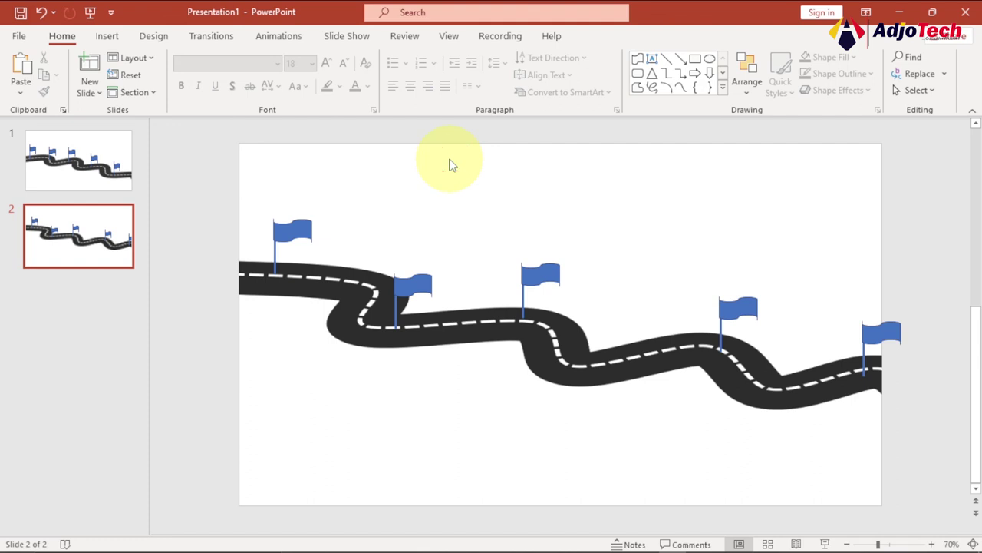